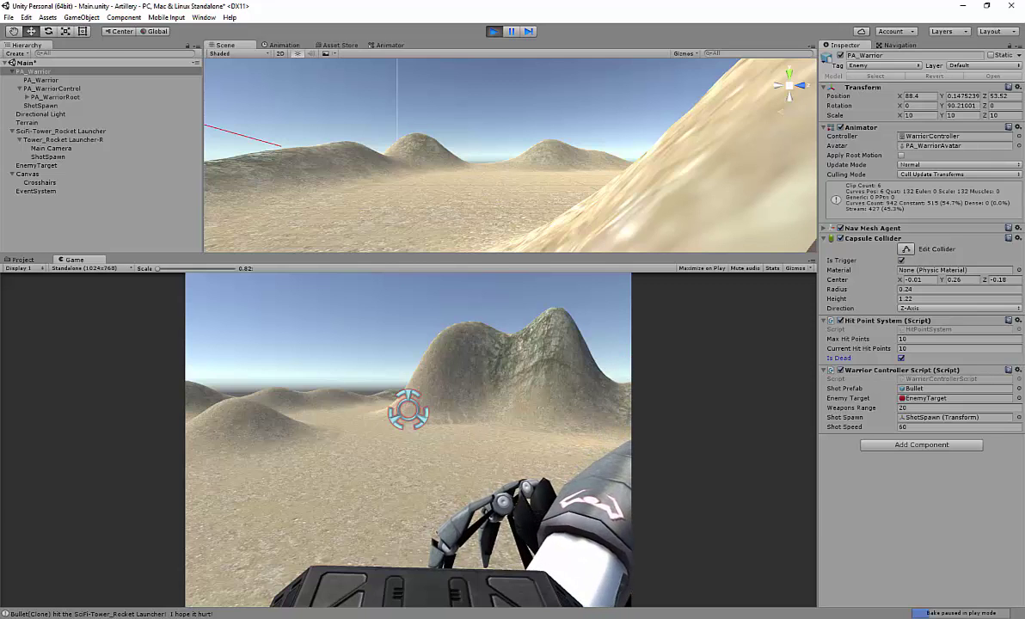
Switch to Visual Studio and set breakpoints on the Die() call and the hit-point condition in WarriorControllerScript's Update method
key("alt+Tab")
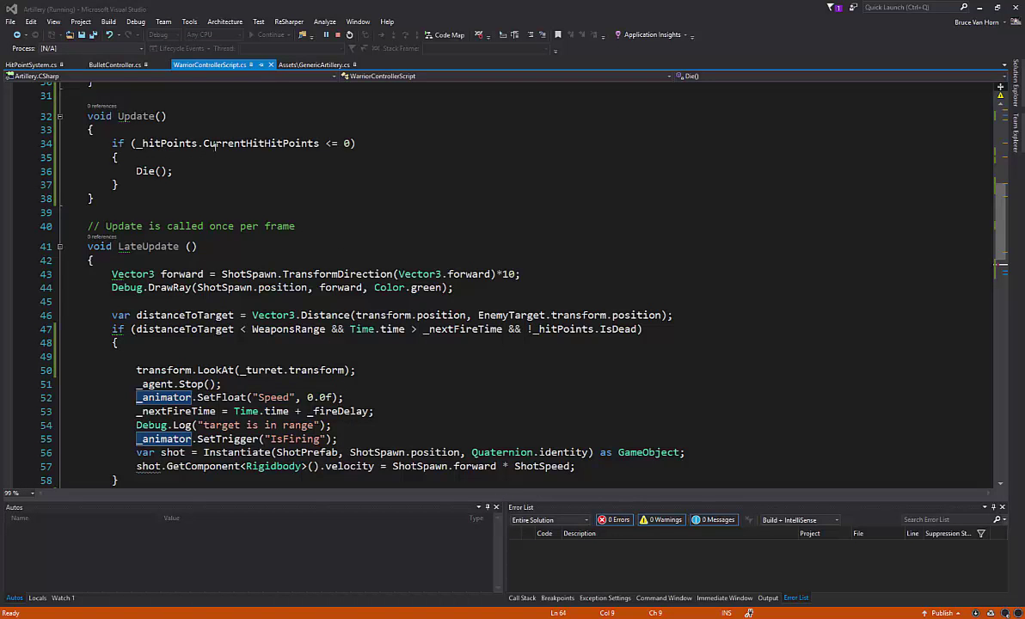
scroll(172, 164, "up", 2)
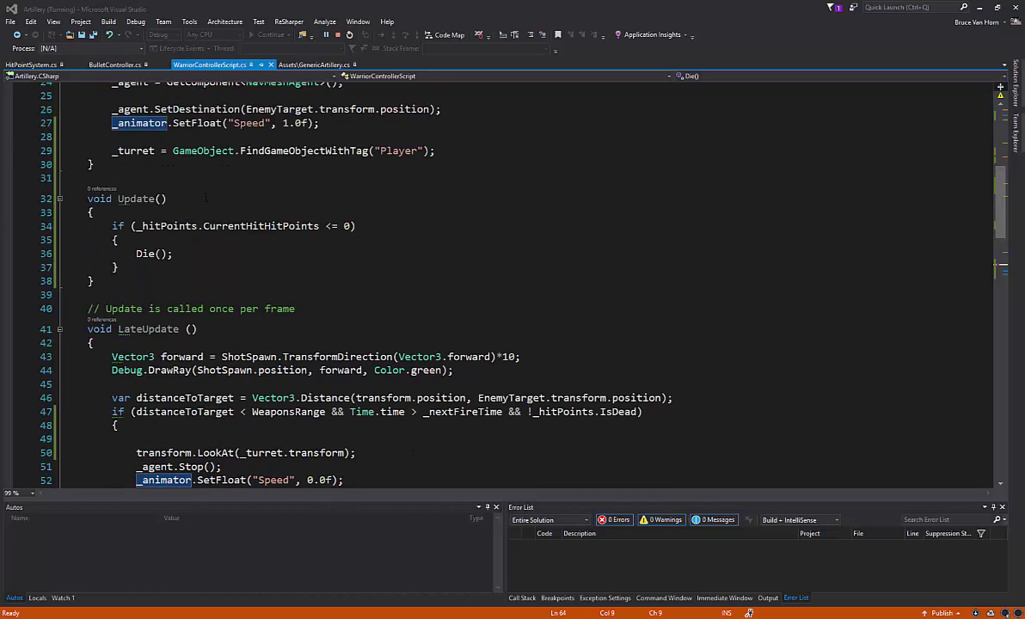
left_click(8, 254)
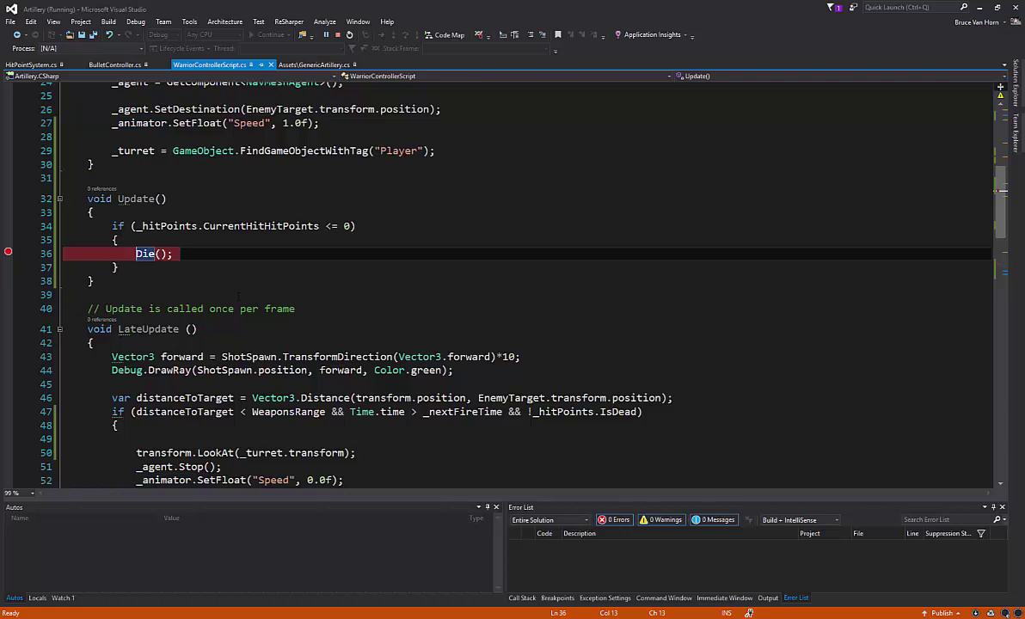
left_click(8, 226)
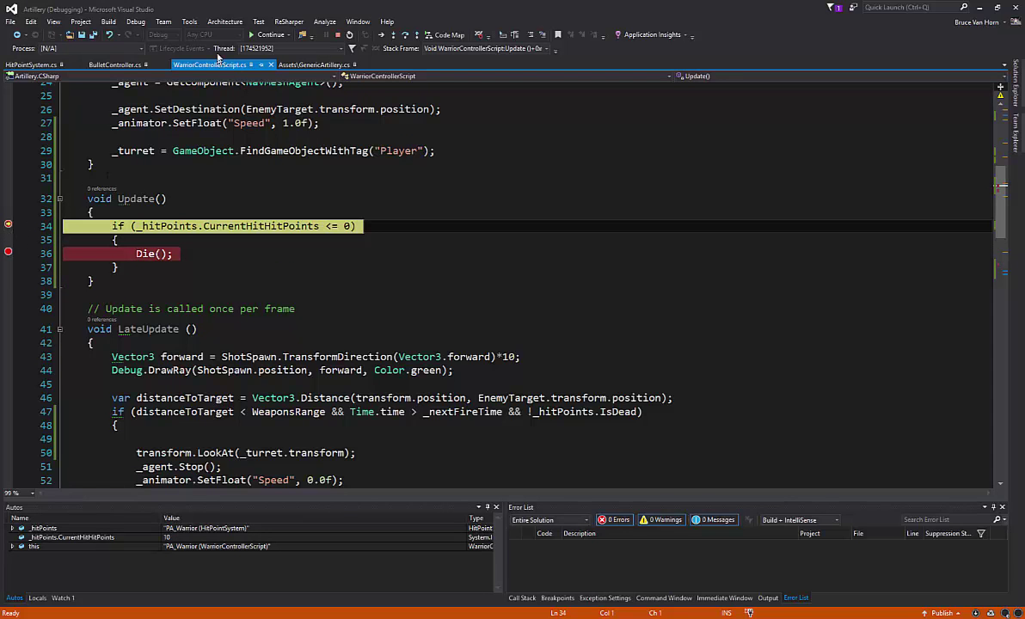
Remove the breakpoint from the if line and inspect the values of _hitPoints, CurrentHitHitPoints and the whole condition
left_click(8, 227)
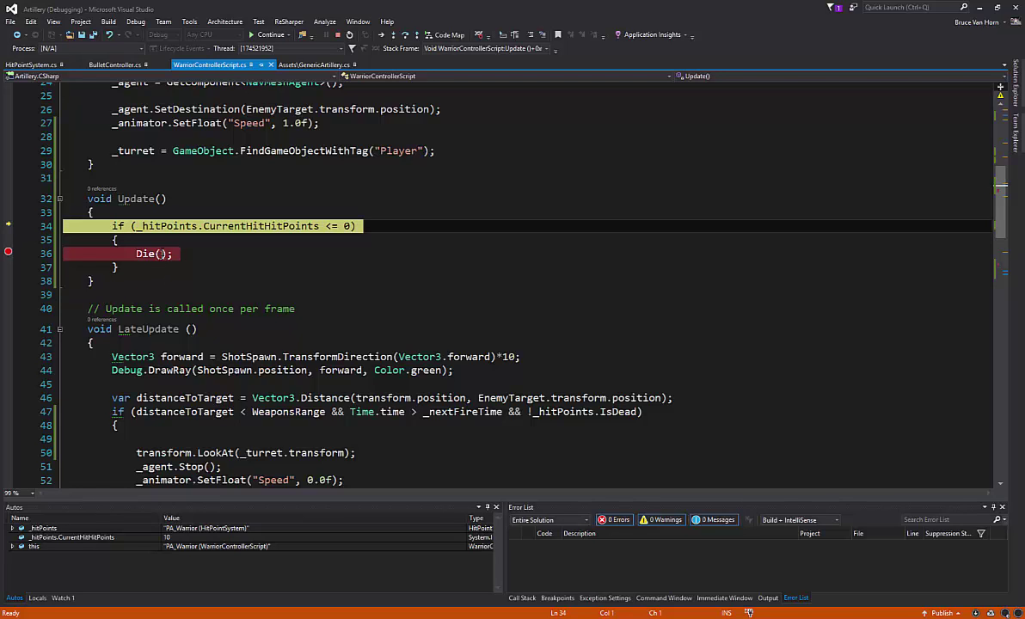
mouse_move(255, 225)
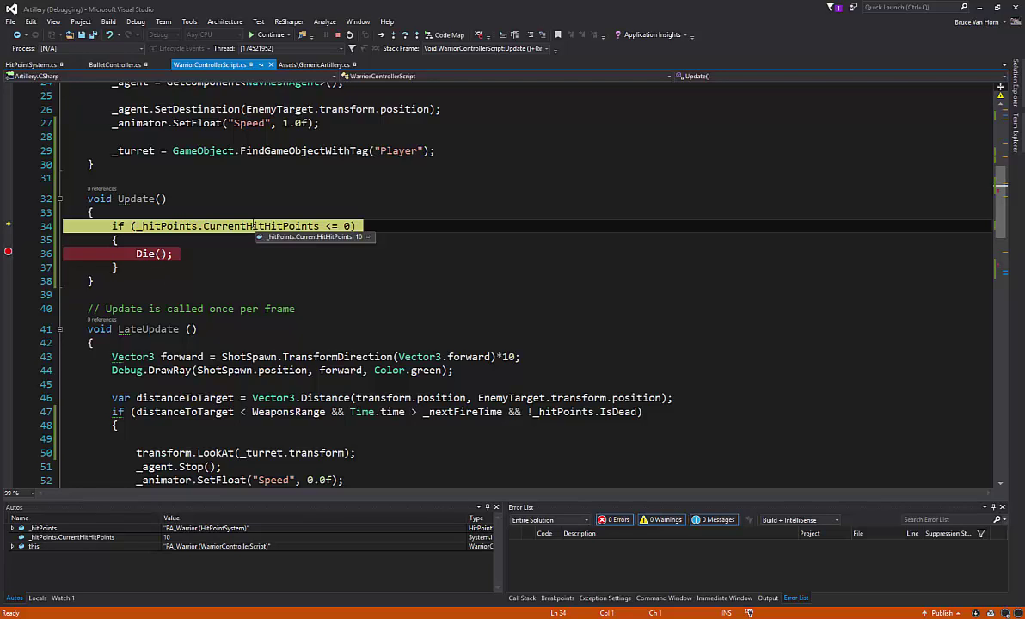
mouse_move(344, 225)
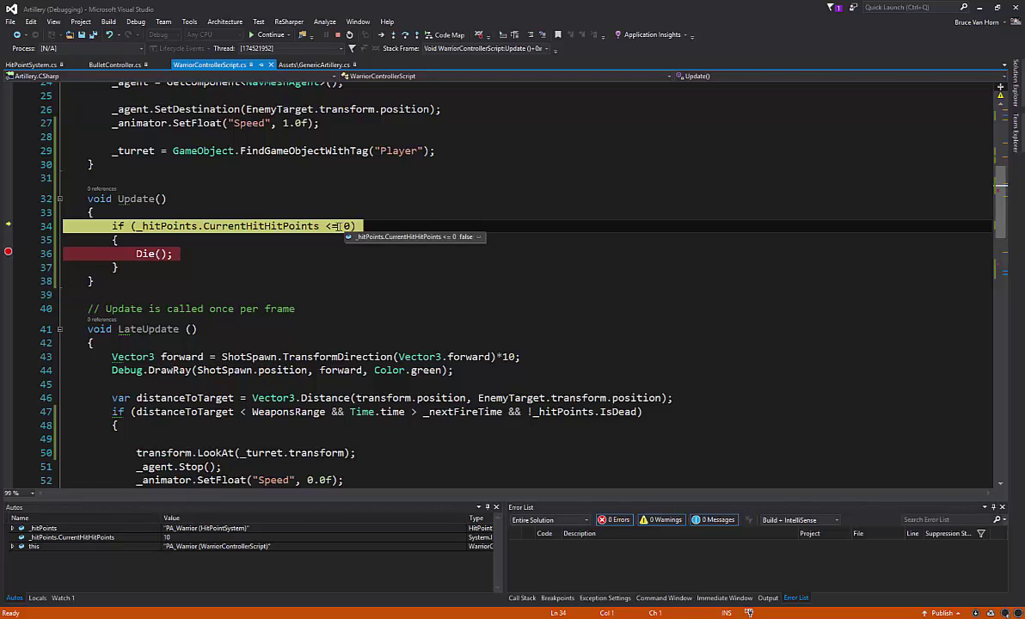
mouse_move(196, 227)
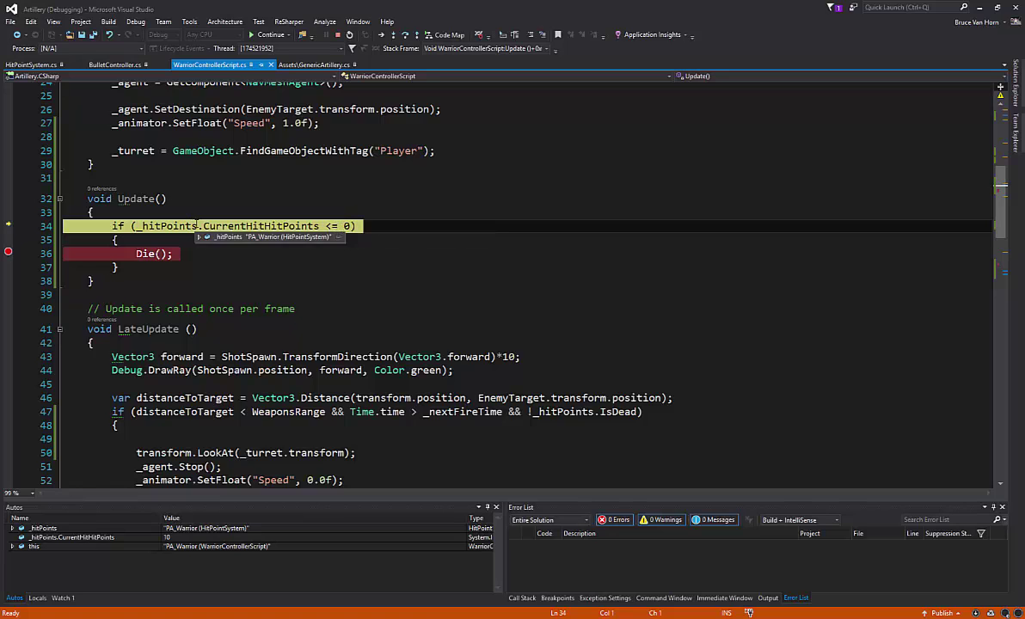
Stop debugging, change the if condition in Update() to _hitPoints.IsDead, and save the script
left_click(337, 35)
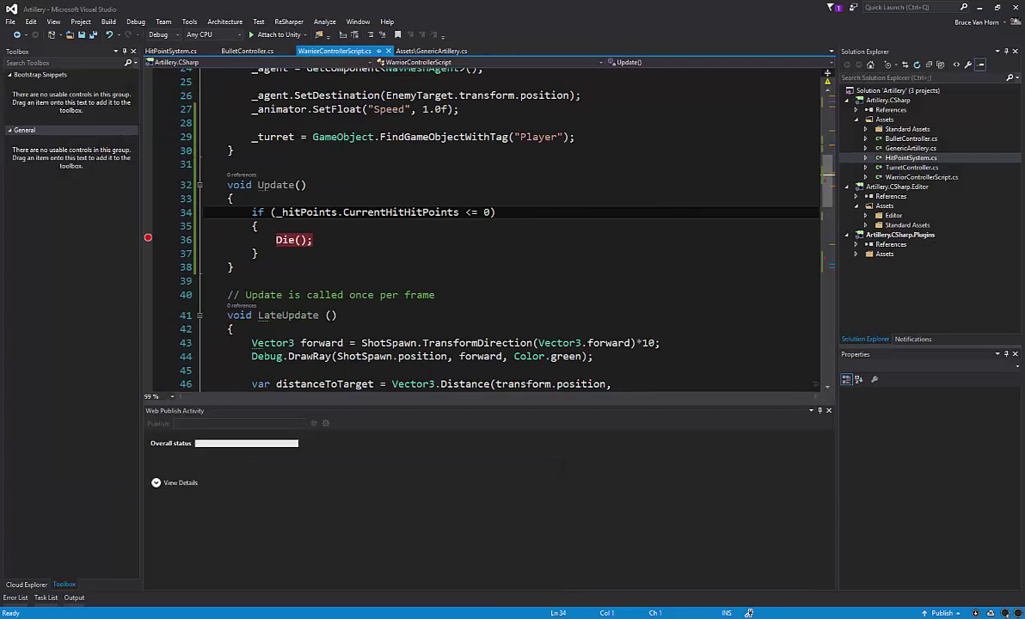
left_click_drag(338, 213, 484, 213)
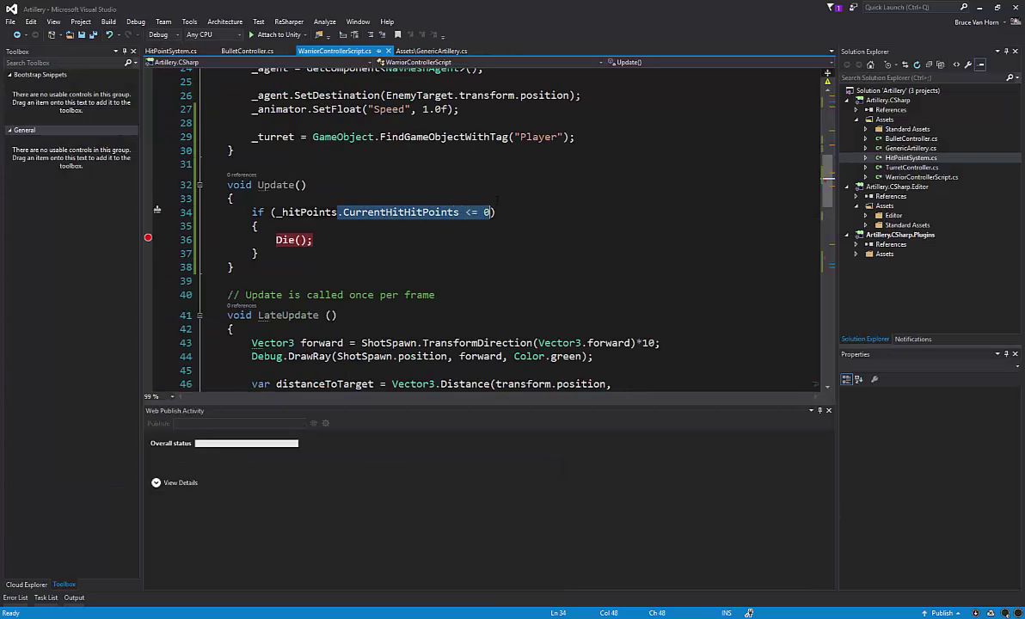
type(".i")
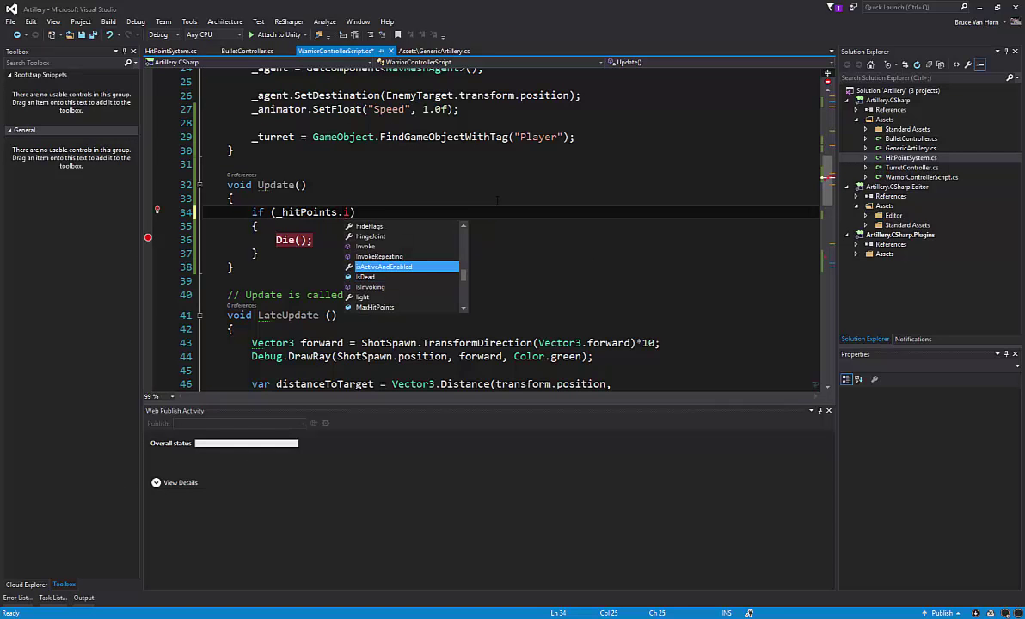
type("d")
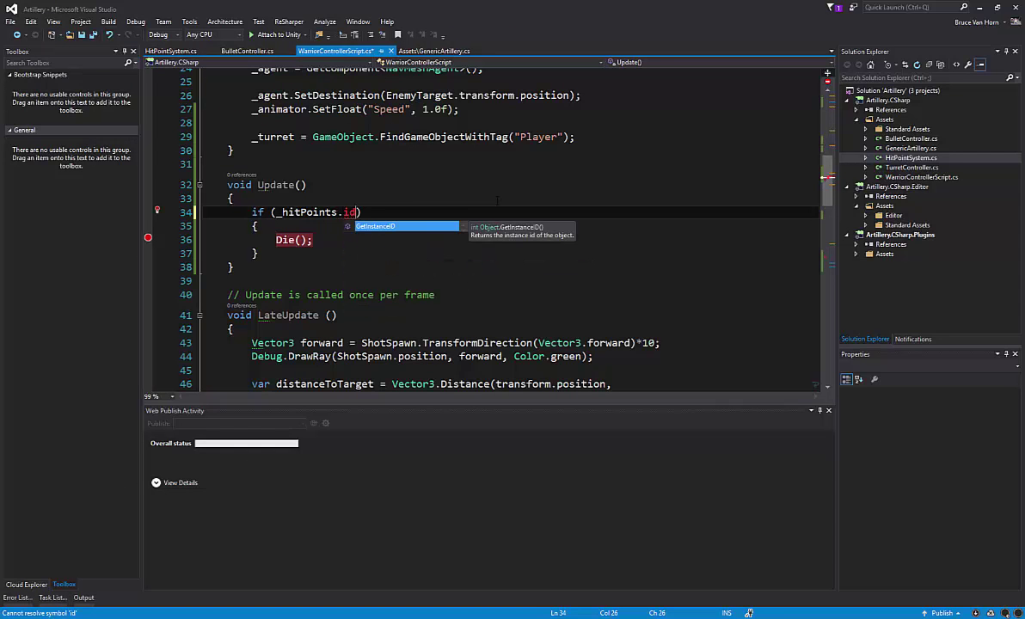
key("BackSpace")
type("sde")
key("Tab")
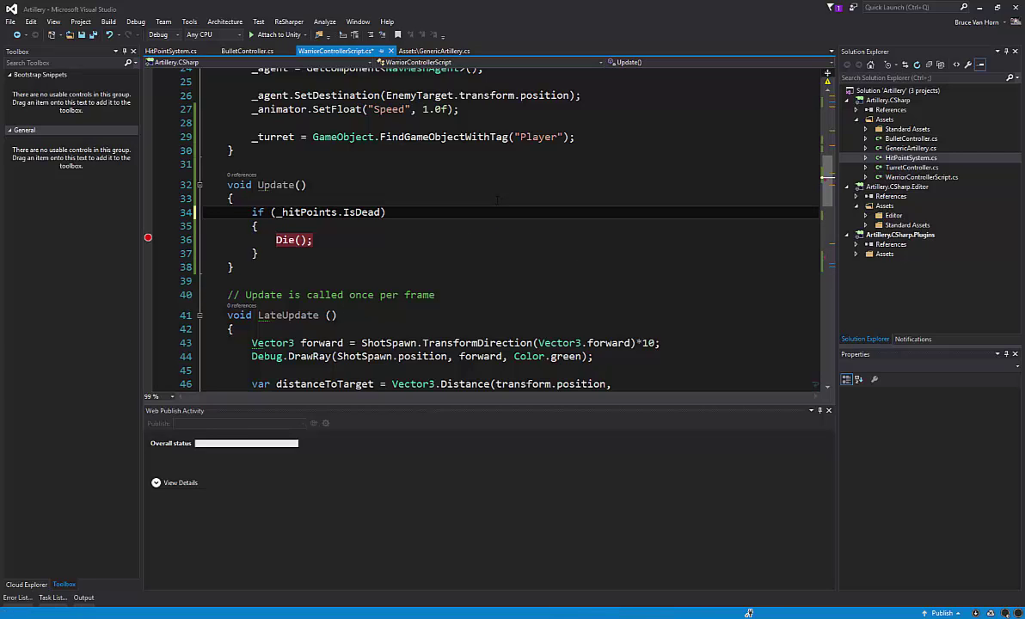
key("ctrl+s")
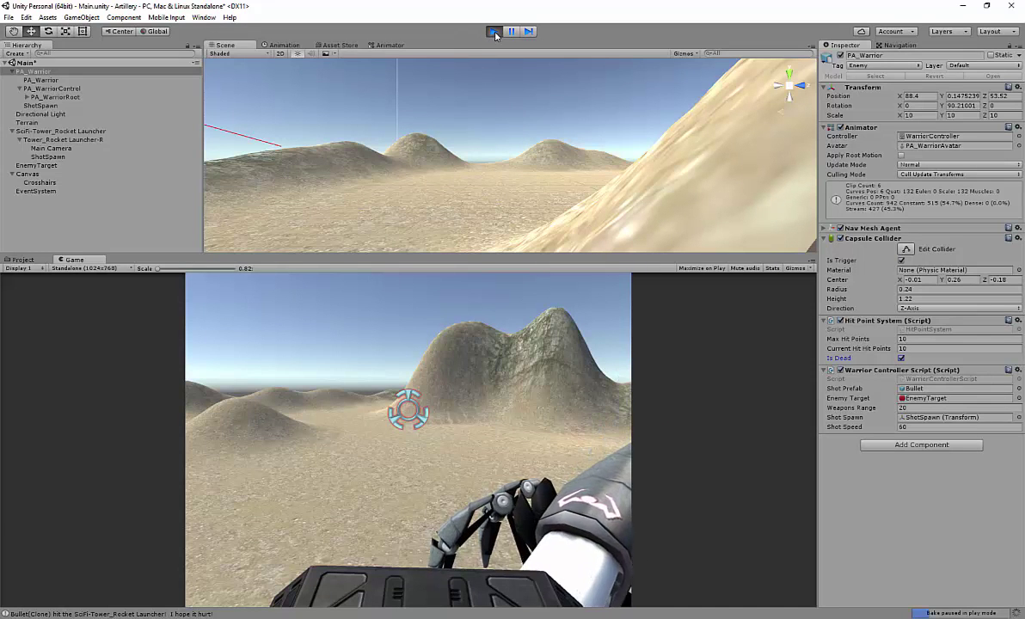
Switch to Unity, restart play mode to test the warrior's death, and exit play mode
left_click(495, 32)
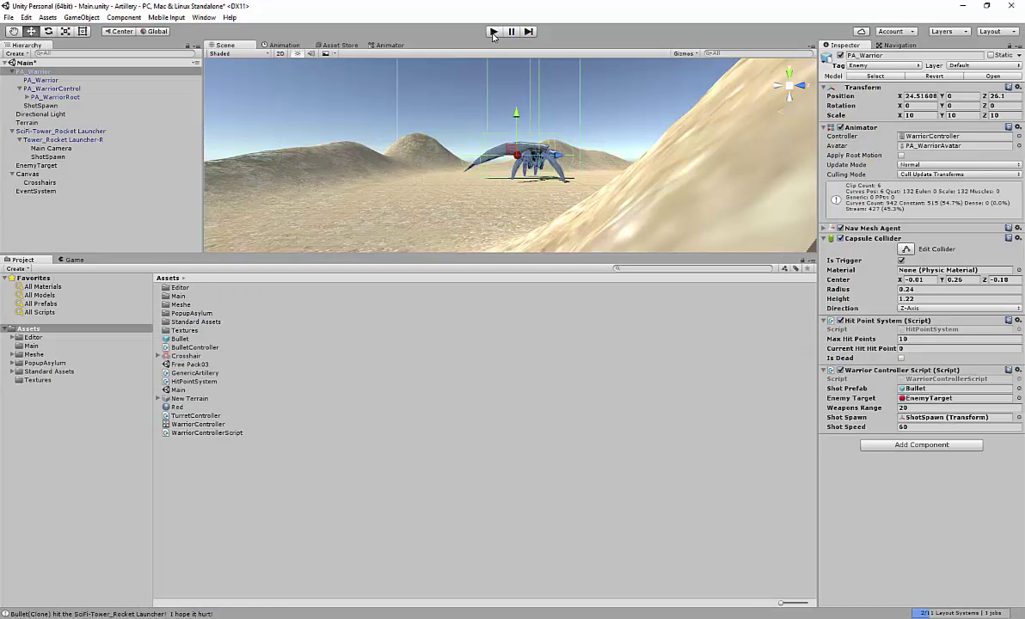
left_click(495, 32)
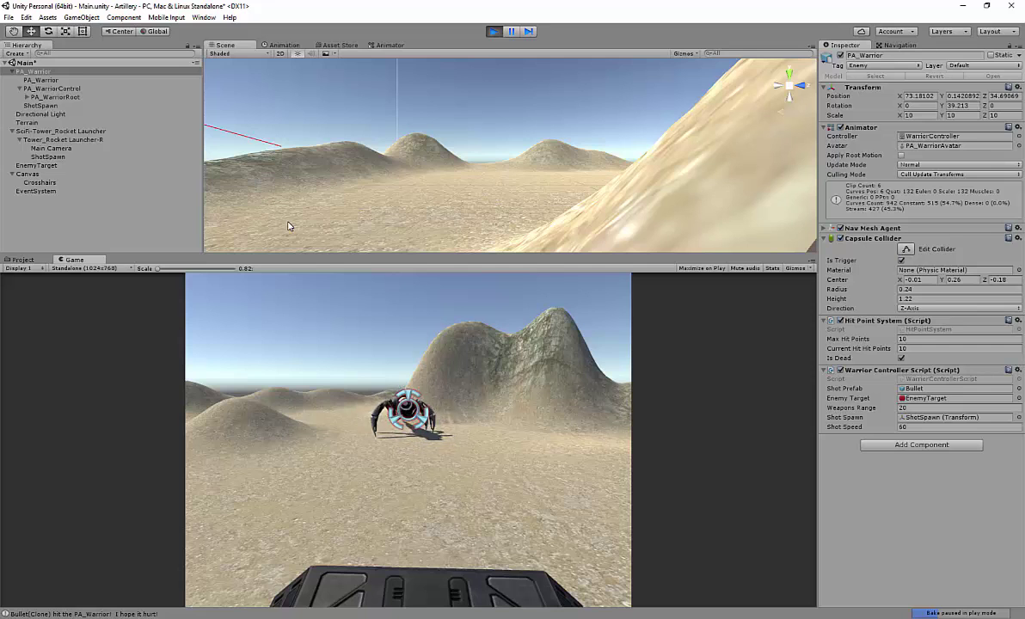
left_click(493, 31)
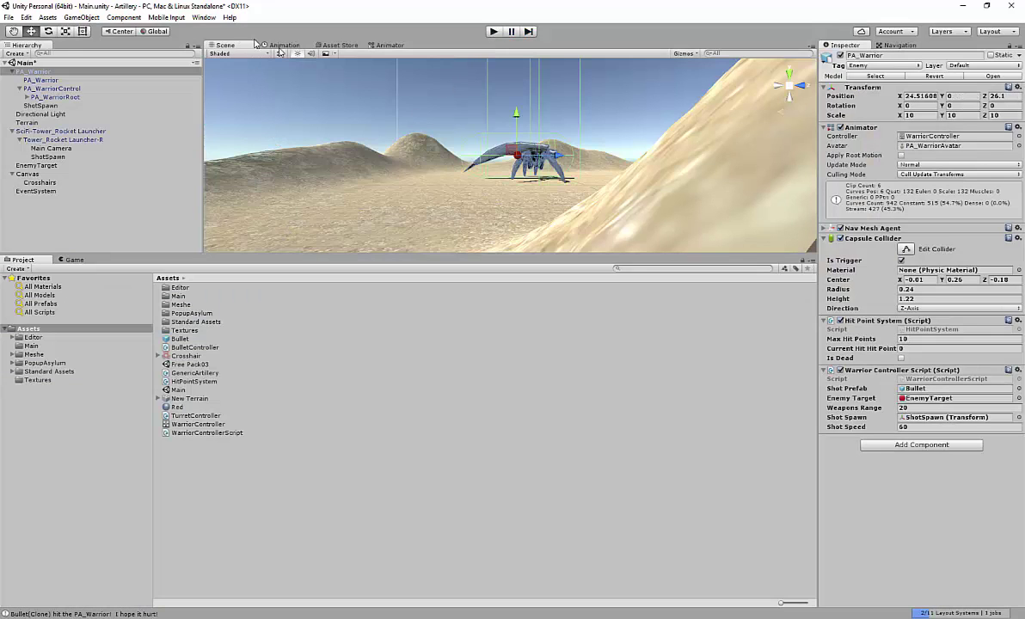
Show the WarriorController state graph in the Animator with more height and select the Death state
left_click(387, 44)
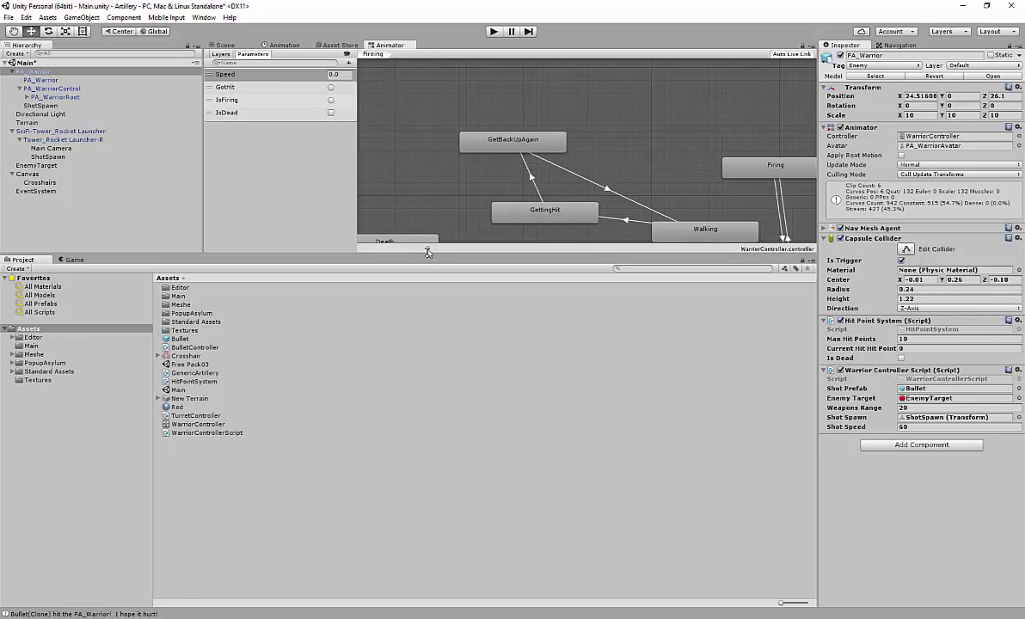
left_click_drag(427, 255, 437, 404)
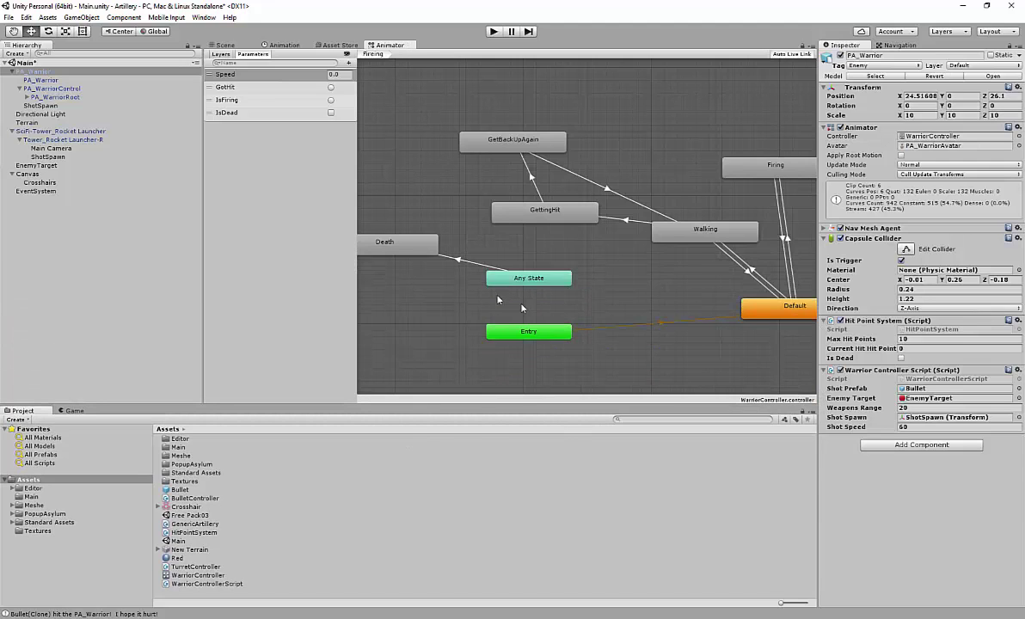
left_click(402, 248)
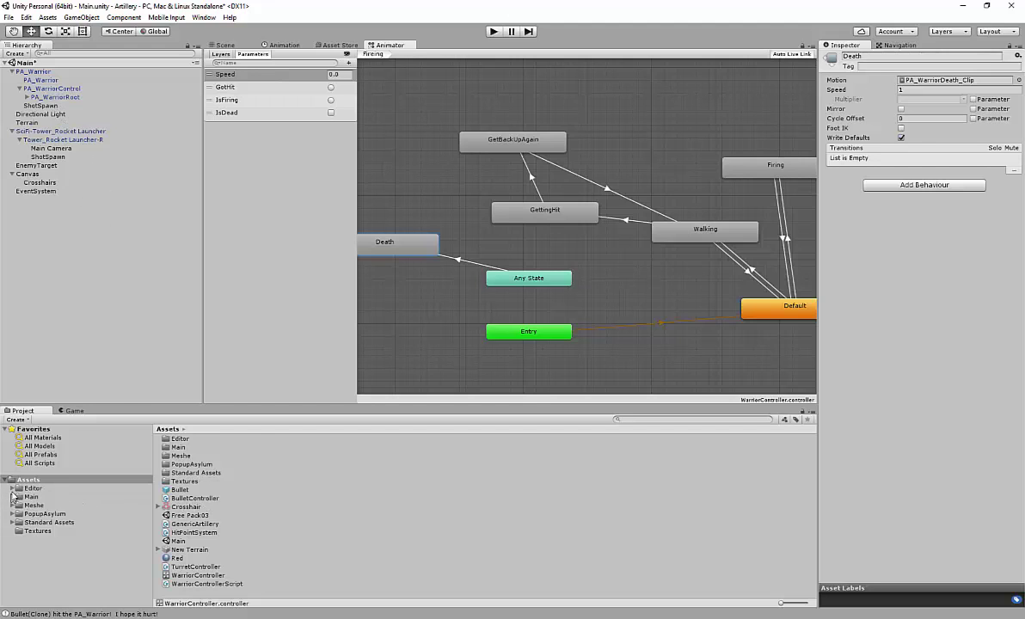
Search the project assets for PA_W and inspect the PA_Warrior model and PA_WarriorDeath_Clip
left_click(638, 419)
type("P")
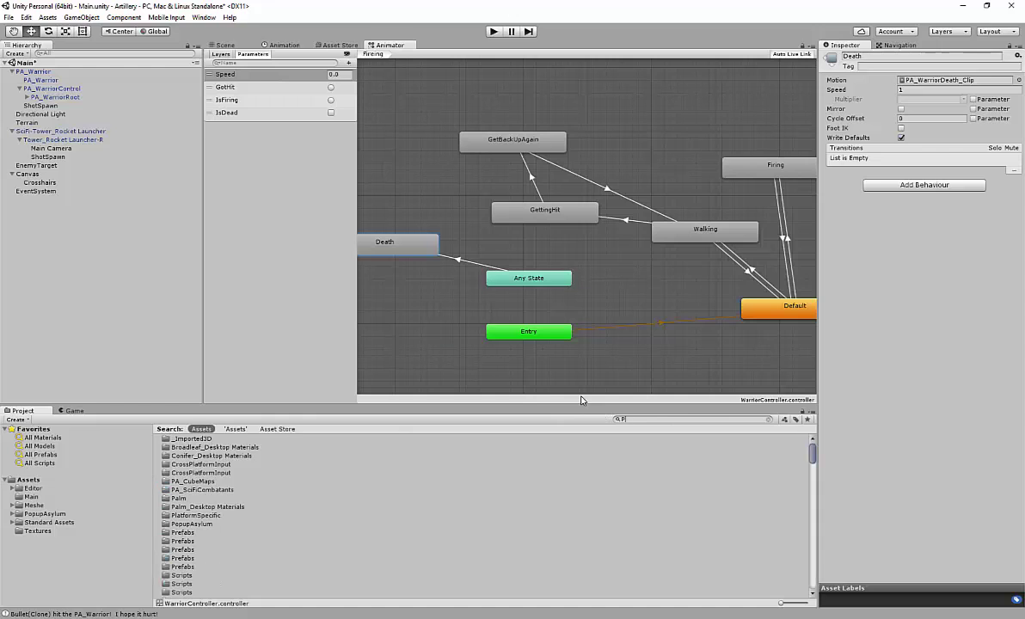
type("A_W")
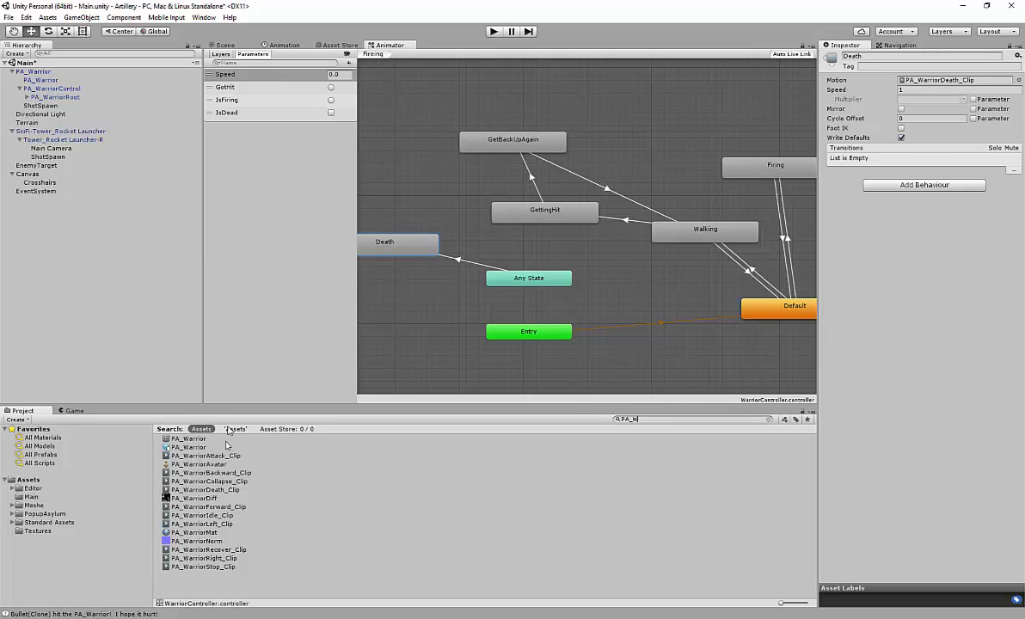
left_click(191, 448)
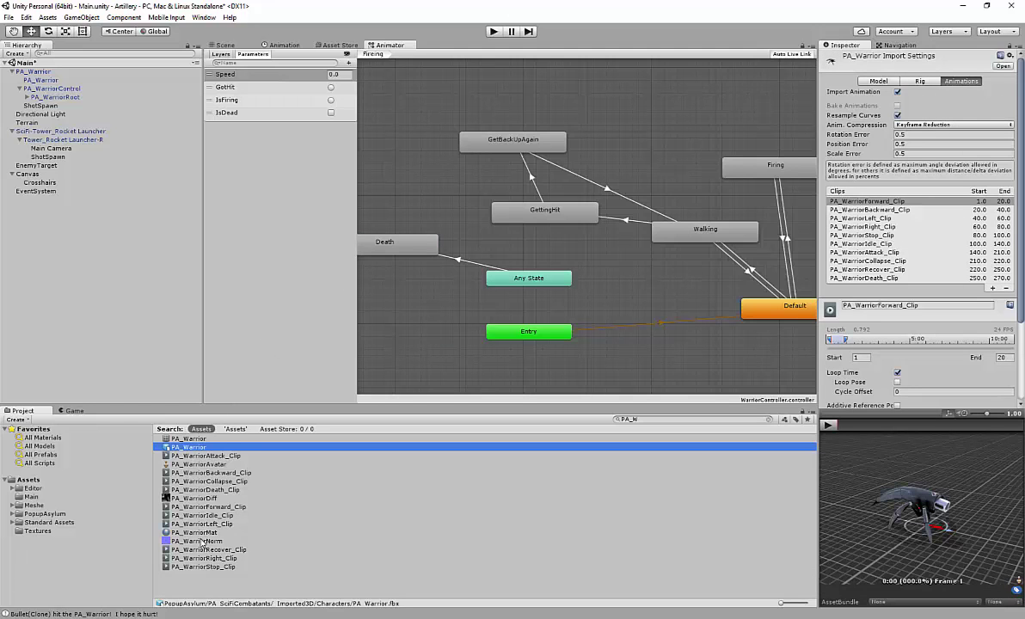
left_click(216, 490)
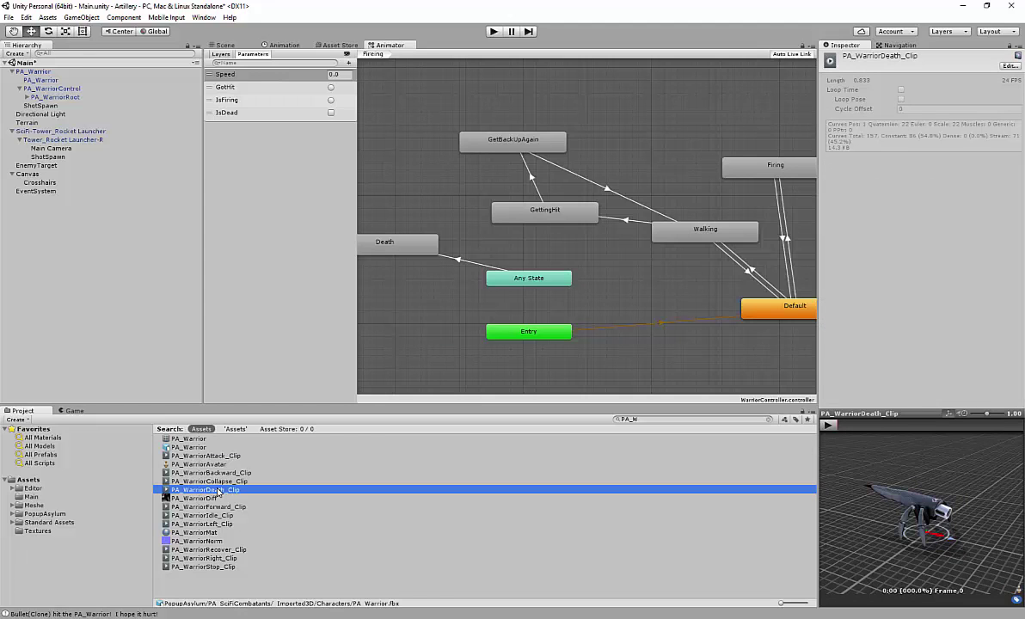
double_click(209, 490)
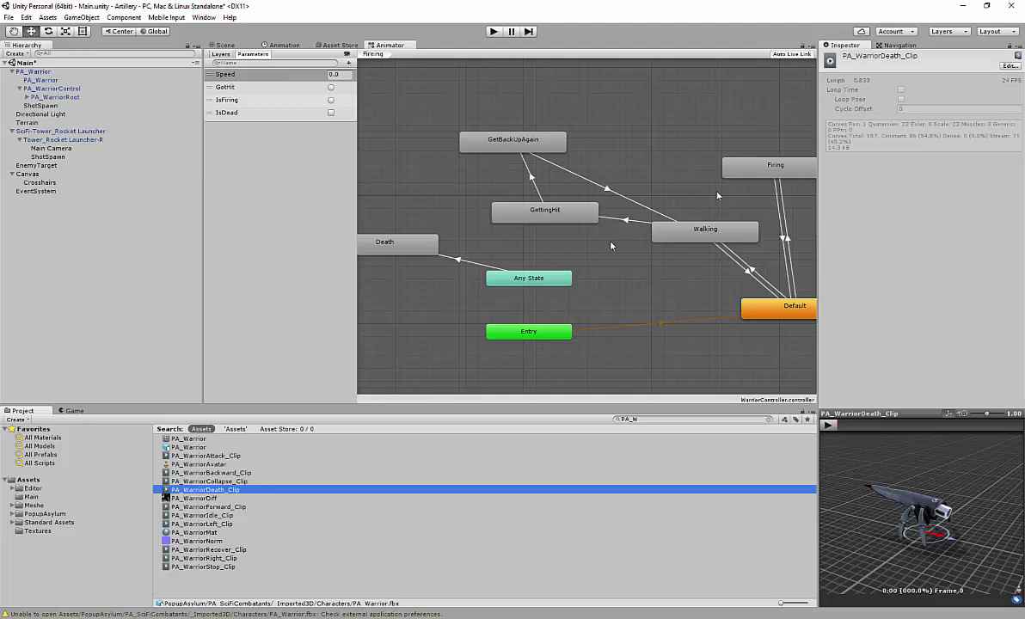
Review PA_WarriorDeath_Clip in the PA_Warrior model's animation import settings and preview its playback
left_click(188, 448)
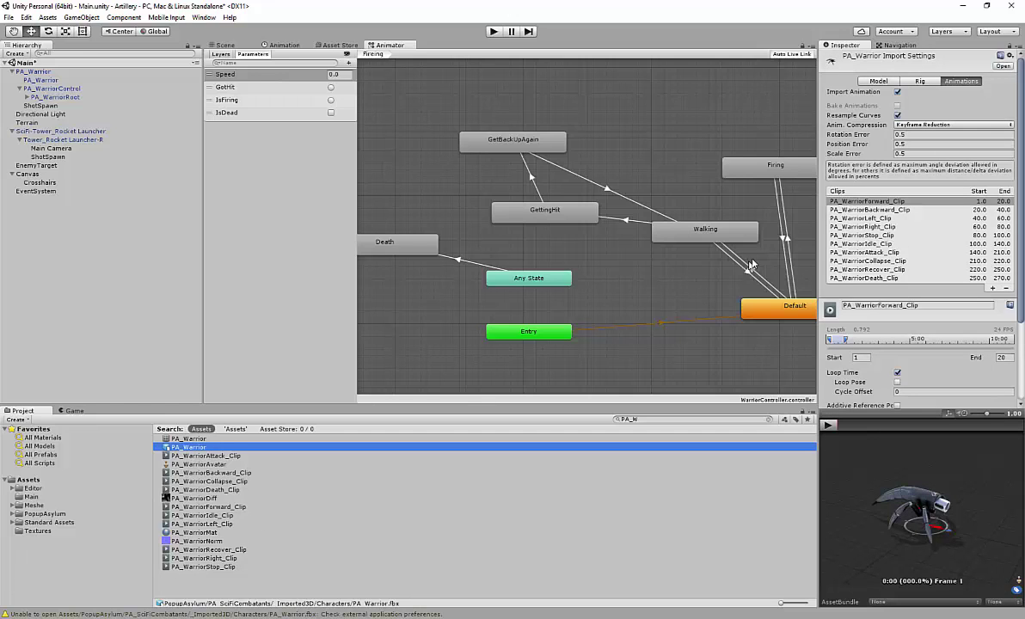
left_click(871, 219)
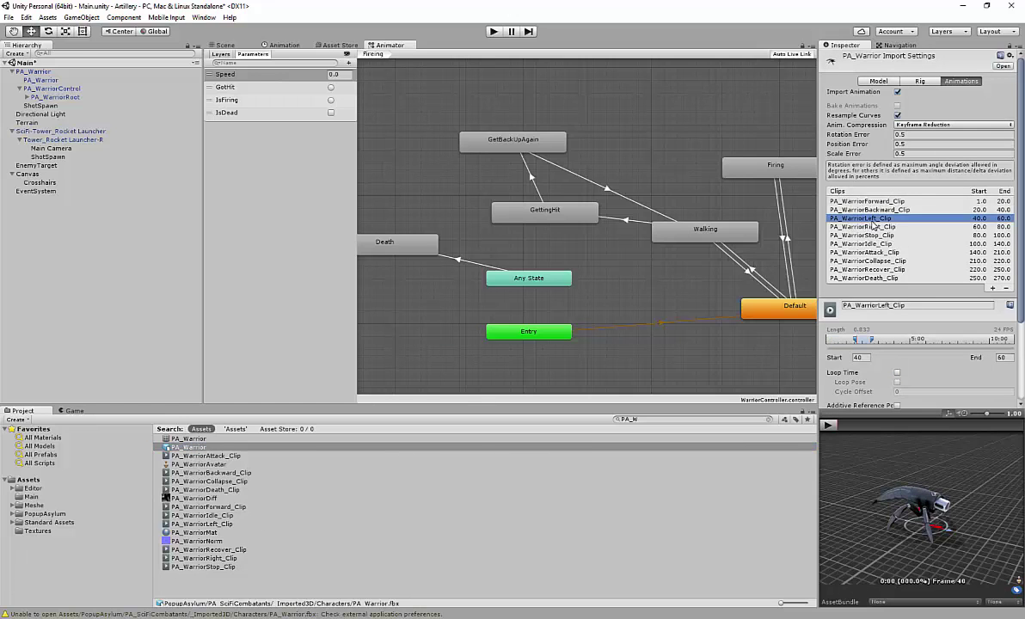
scroll(865, 357, "down", 3)
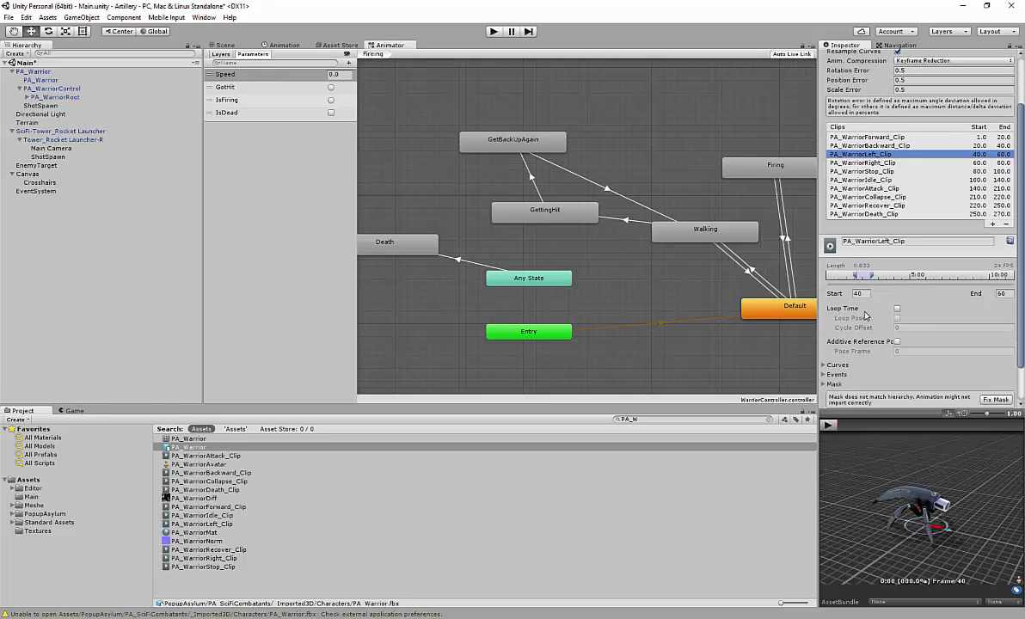
scroll(857, 293, "down", 2)
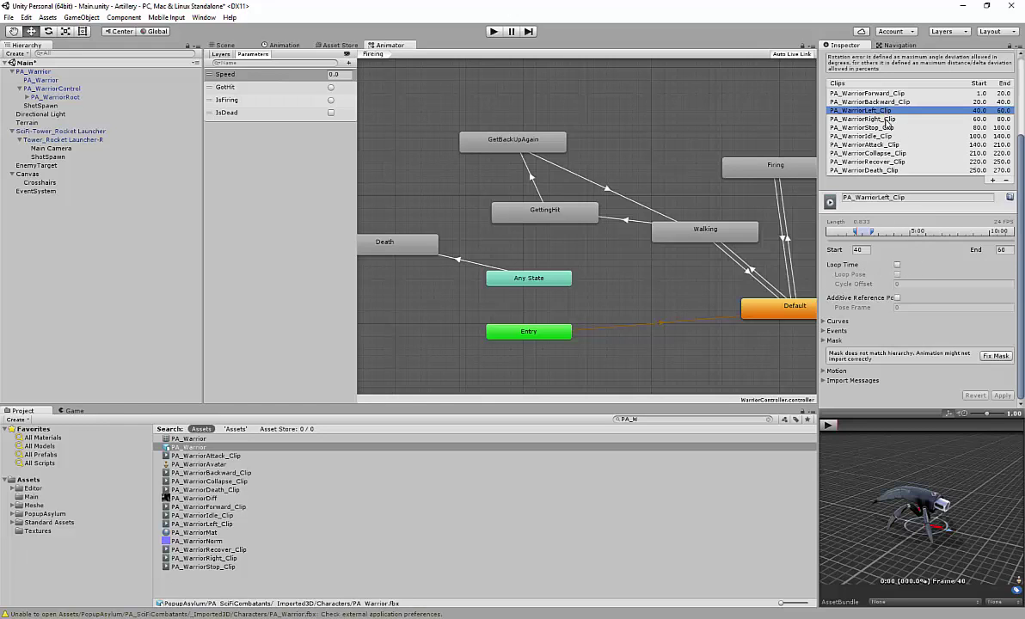
left_click(893, 171)
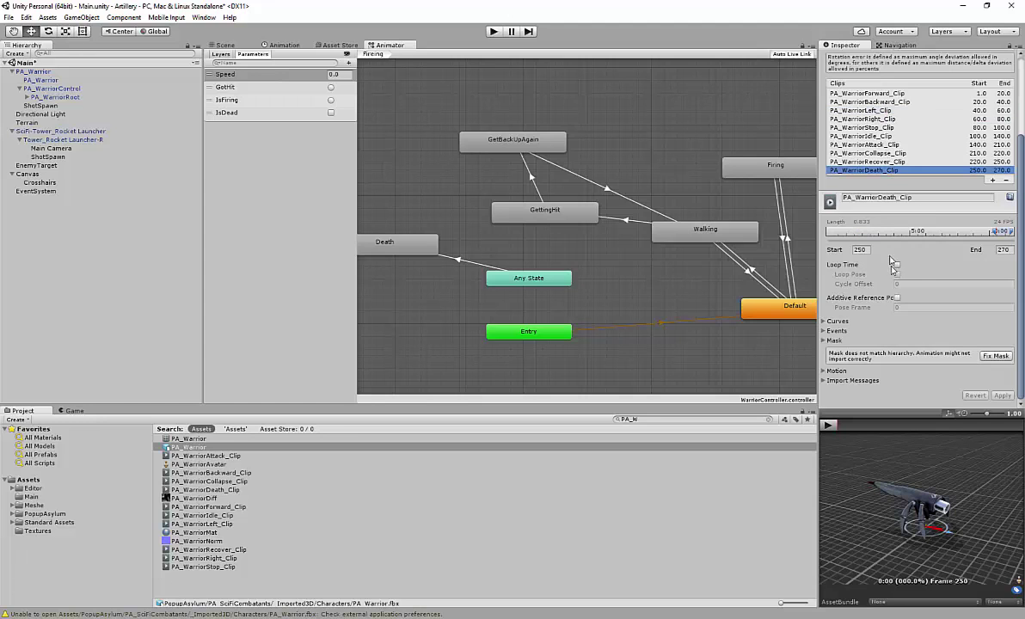
left_click(828, 428)
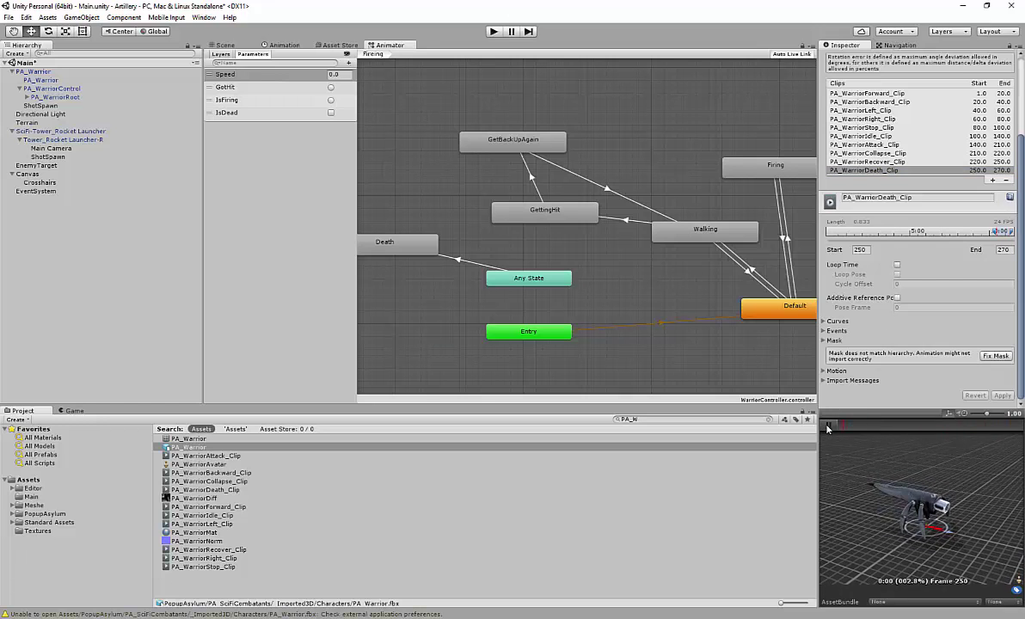
left_click(830, 427)
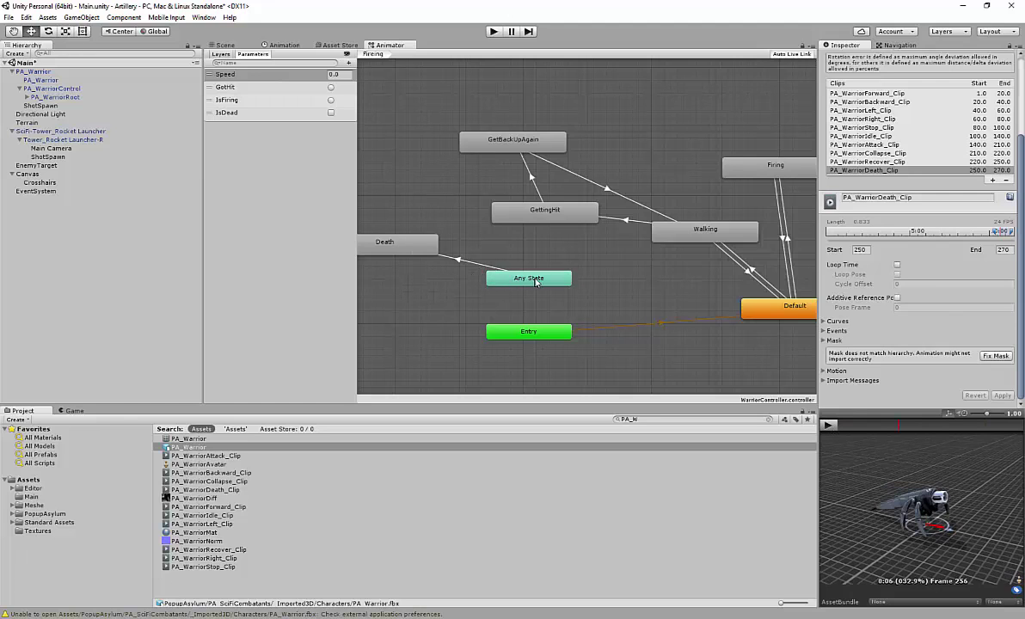
Move the Death state closer to Any State and delete the transition from Any State to Death
left_click_drag(409, 251, 456, 227)
left_click(480, 253)
right_click(480, 254)
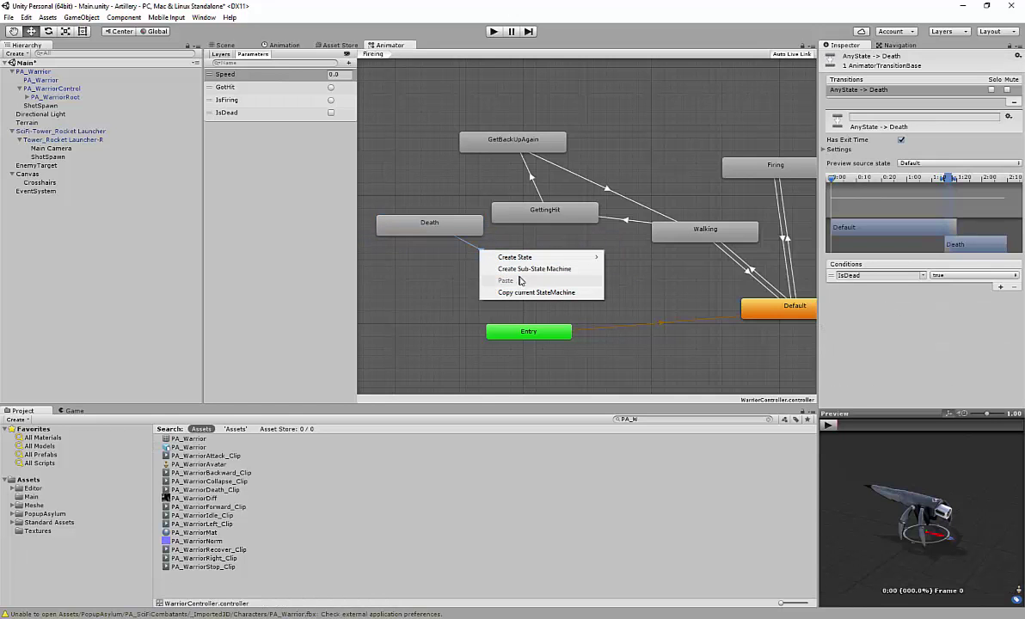
left_click(481, 253)
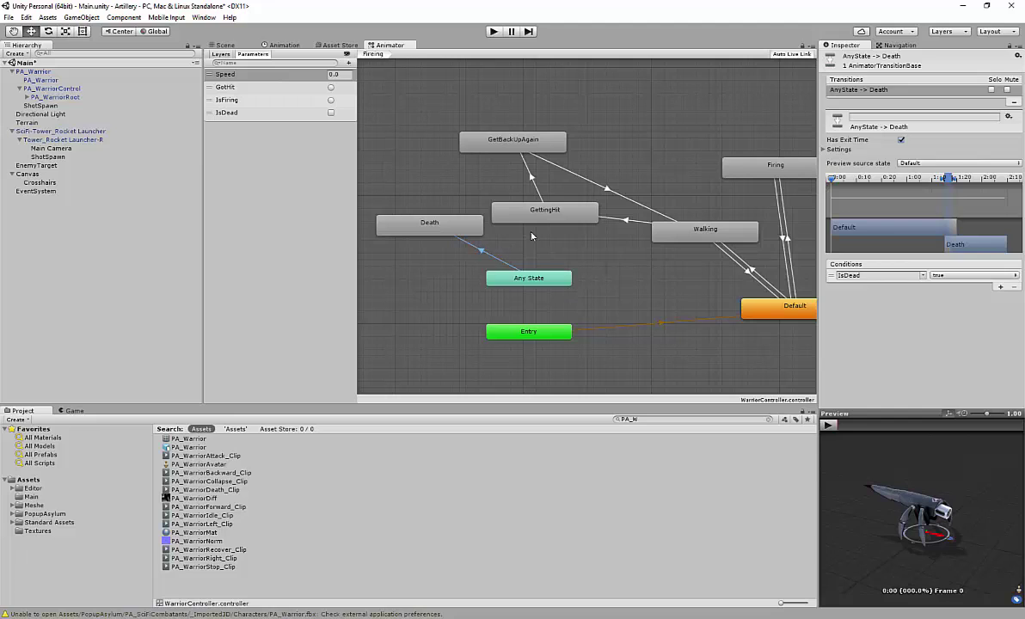
key("Delete")
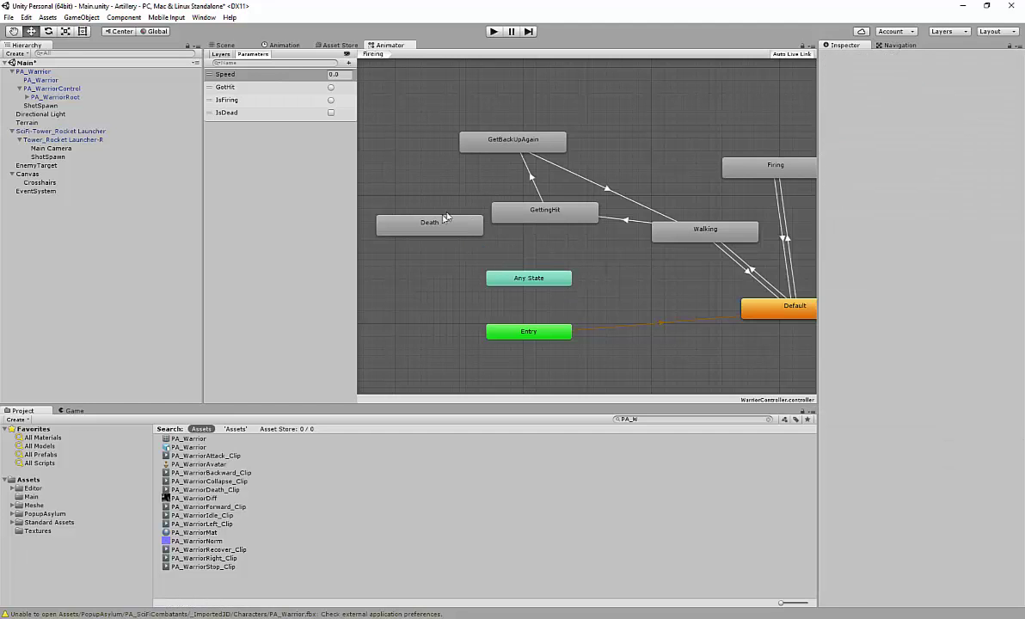
Create a transition from Default to Death in the Animator and place the Death state to the right of Firing
left_click_drag(445, 233, 745, 368)
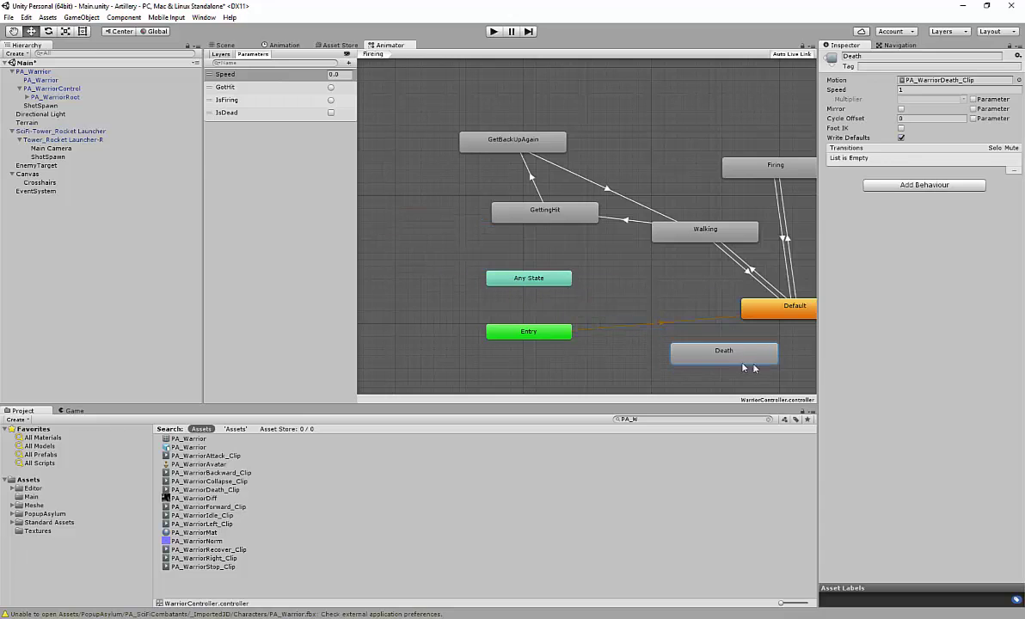
right_click(784, 320)
left_click(809, 318)
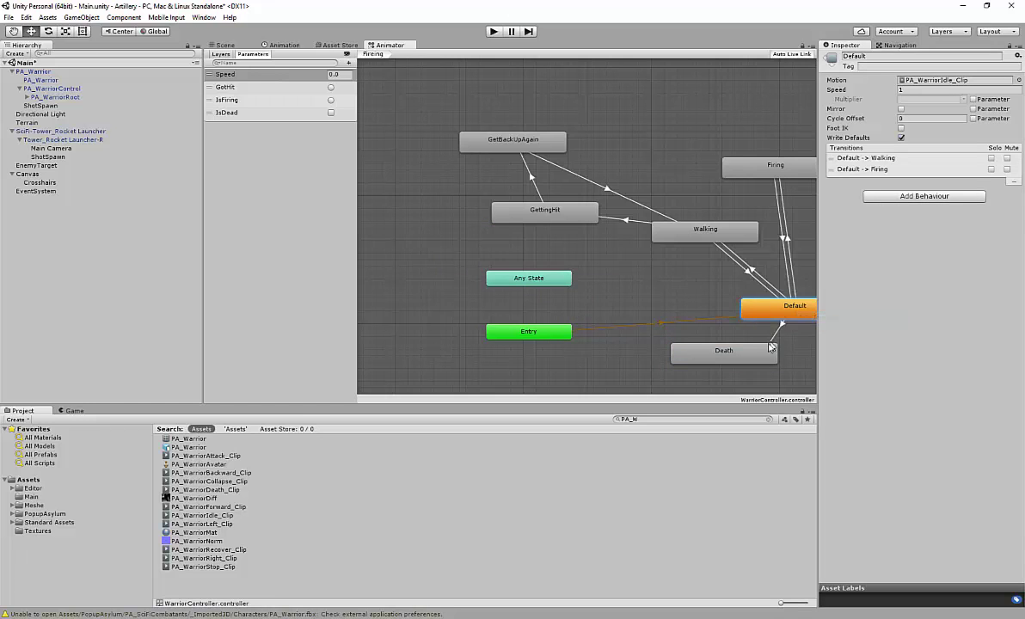
left_click(704, 358)
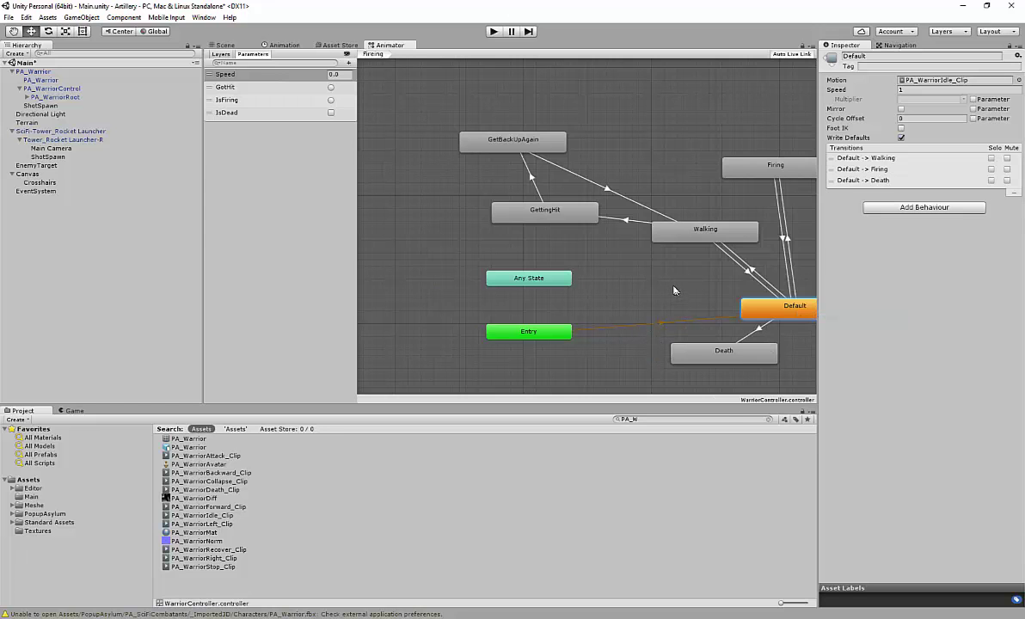
middle_click_drag(674, 291, 493, 241)
left_click_drag(550, 311, 743, 155)
Add an IsDead true condition to the Default to Death transition
left_click(688, 195)
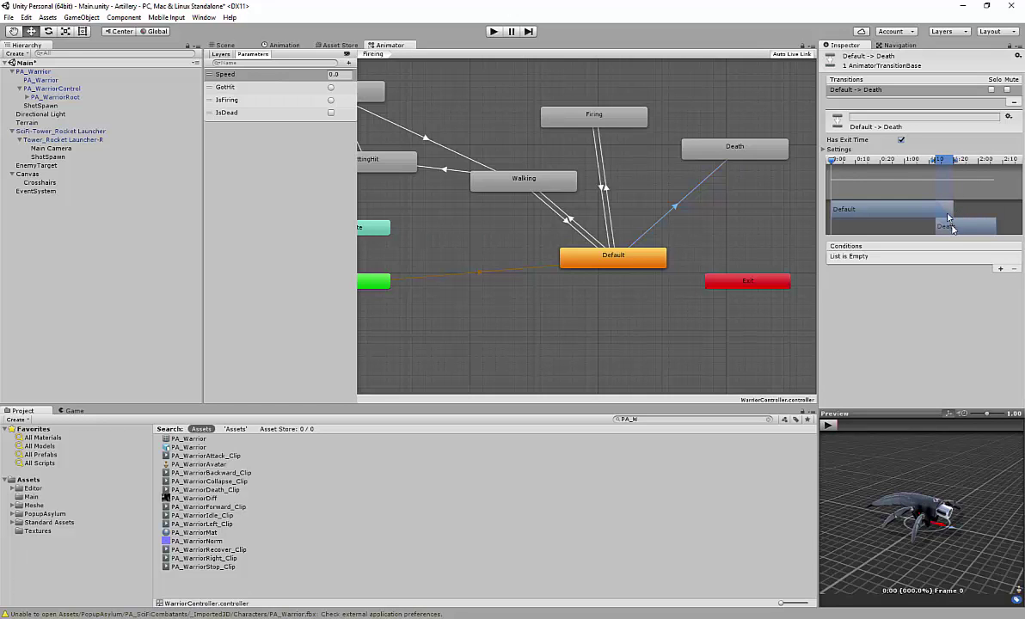
left_click(1001, 269)
left_click(878, 257)
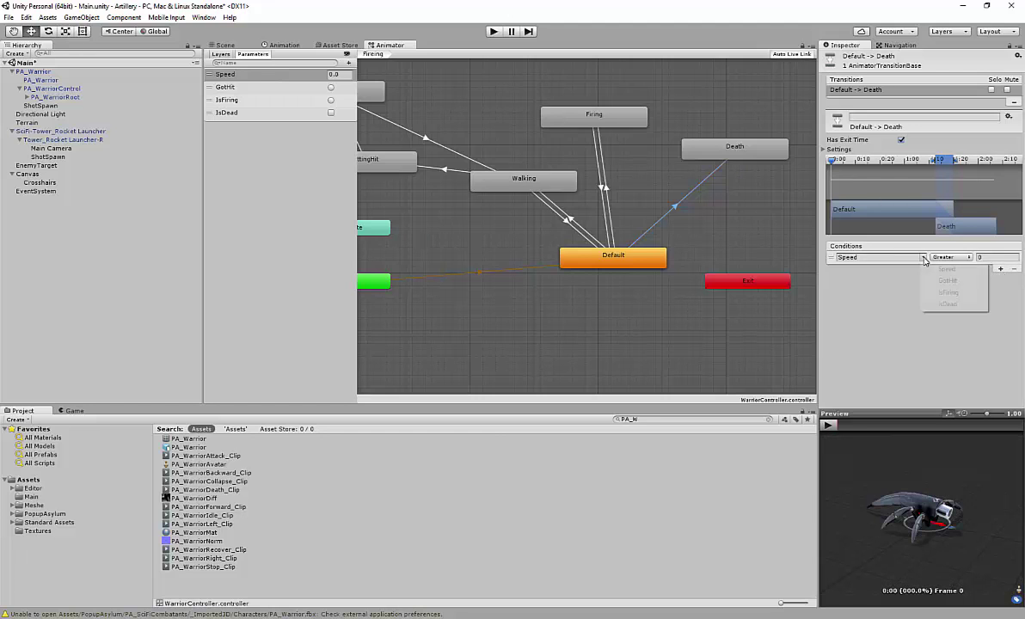
left_click(951, 304)
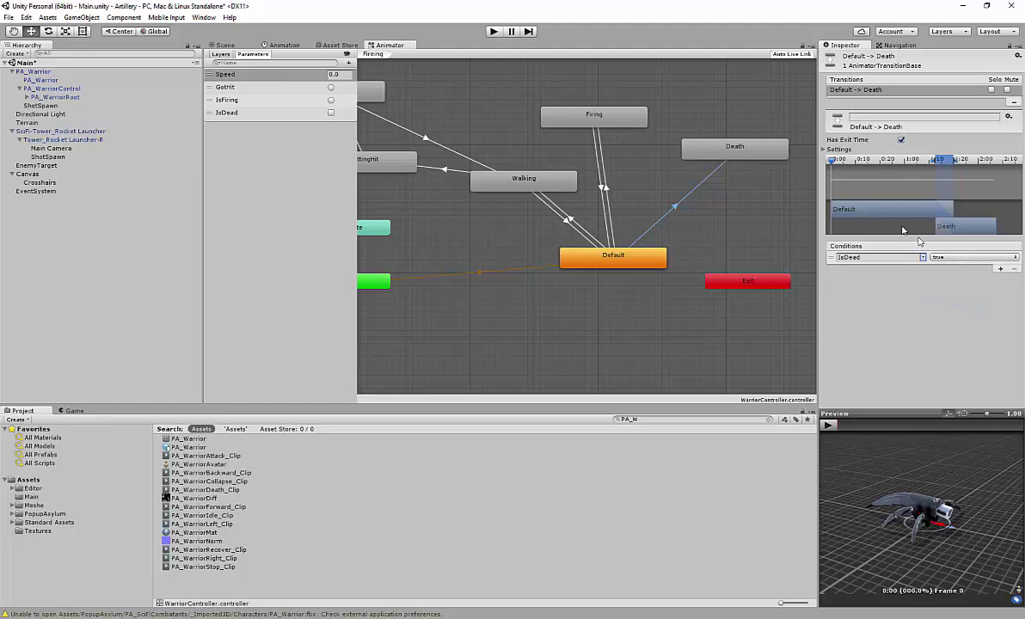
Check the Death state's properties and the Default to Death transition's exit time and settings, leaving Has Exit Time enabled
left_click(901, 140)
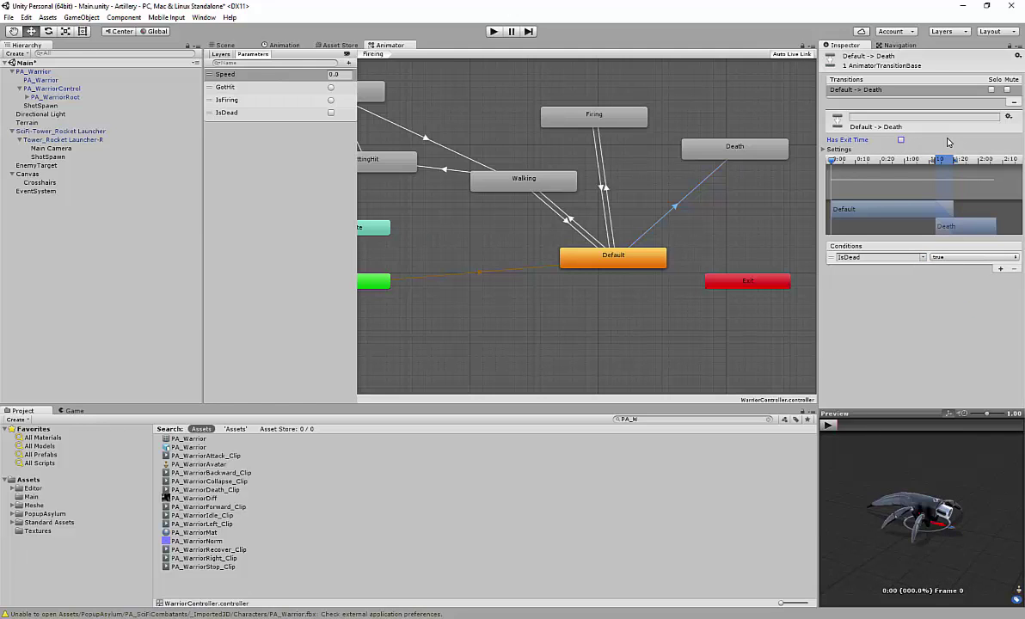
left_click(902, 140)
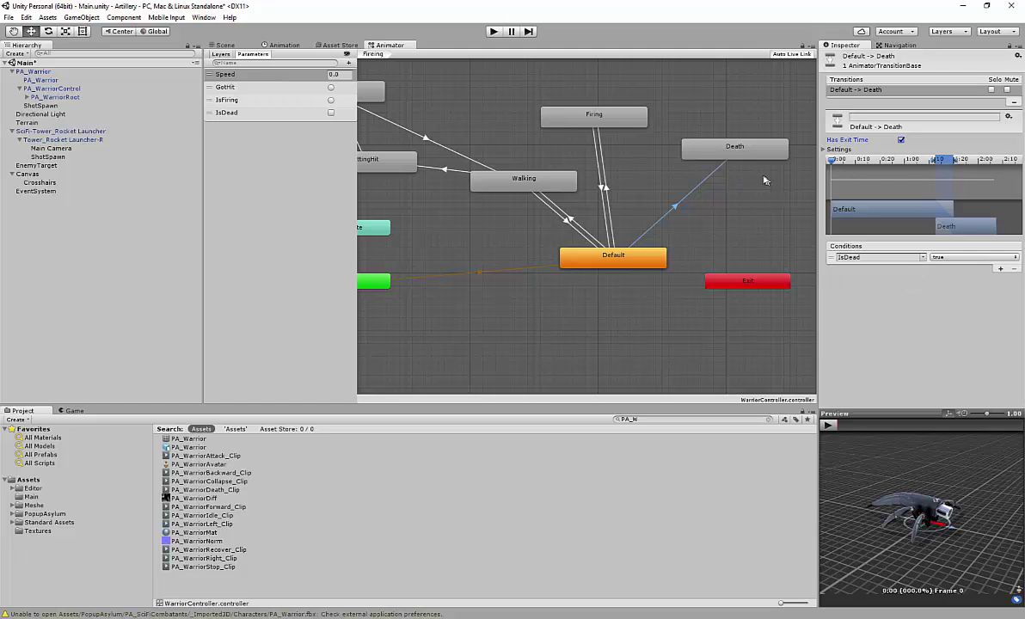
left_click(745, 154)
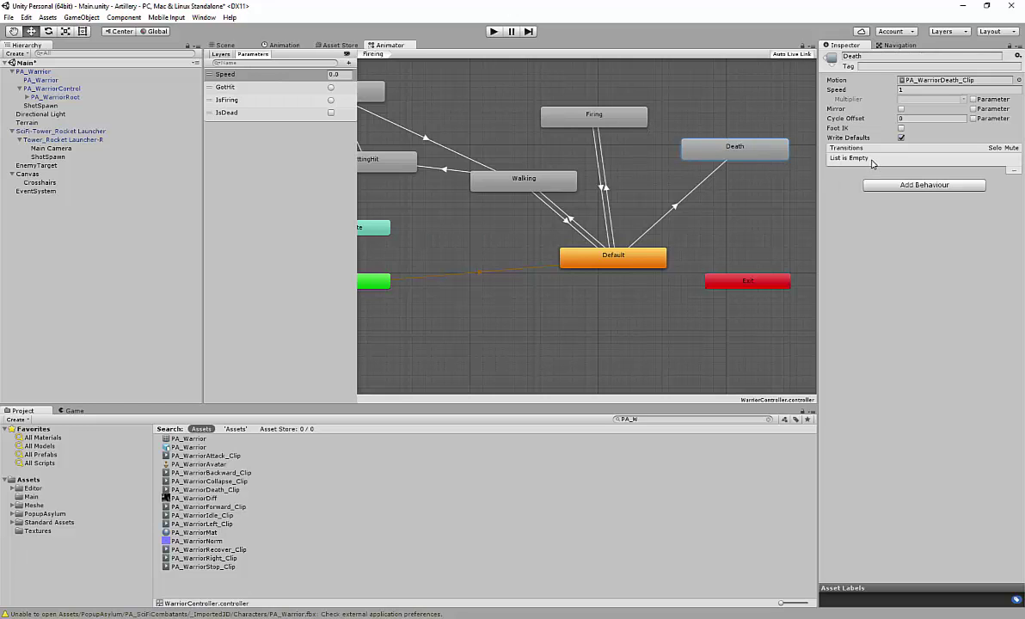
left_click(708, 182)
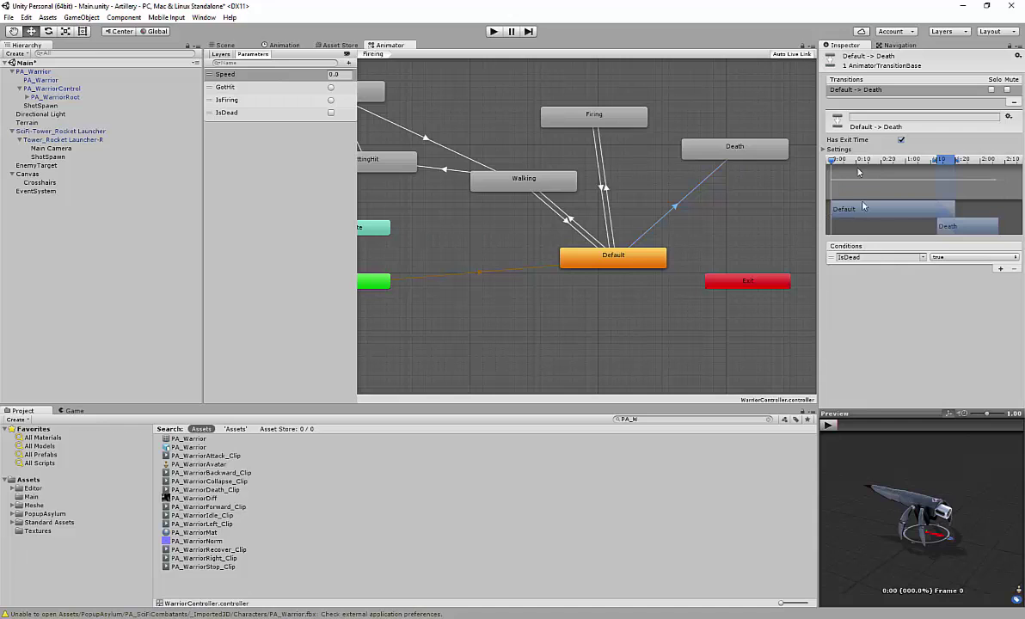
left_click(823, 150)
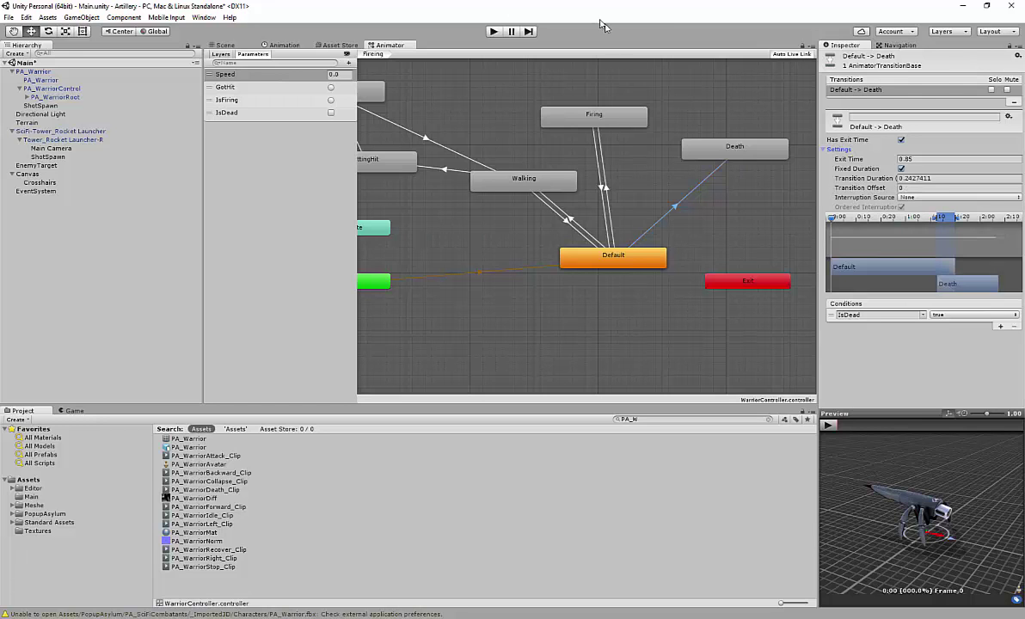
Run the game, look at the warrior in the Scene view and return to the Animator state graph
left_click(494, 31)
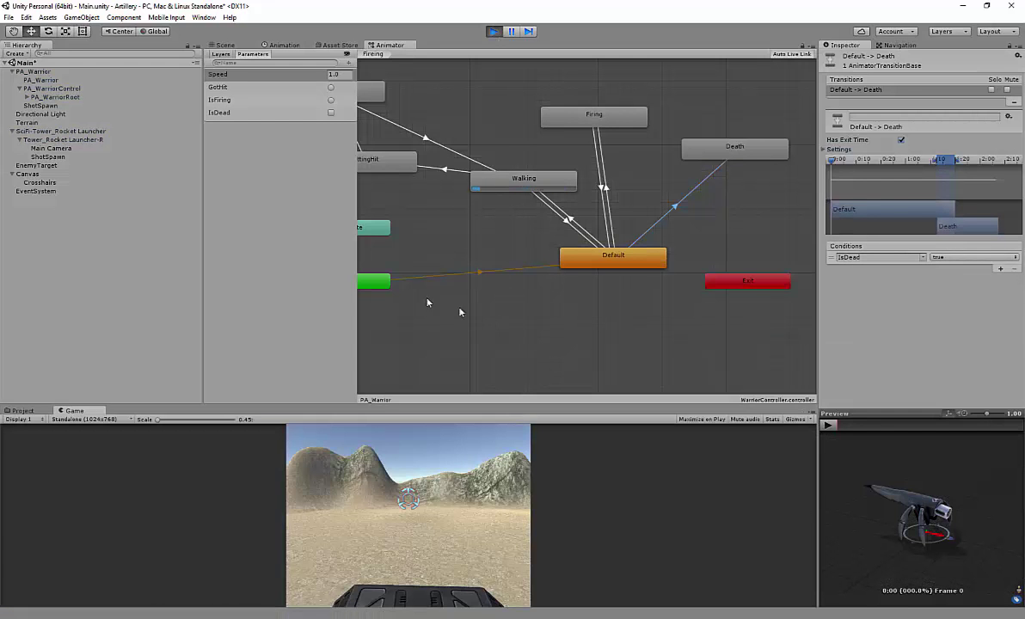
left_click(224, 45)
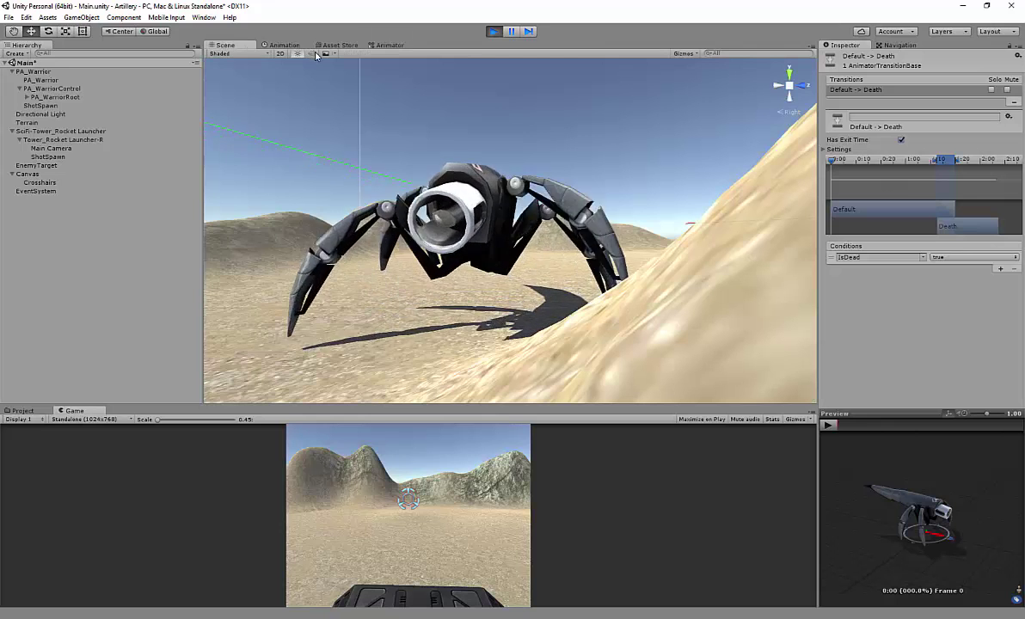
left_click(388, 45)
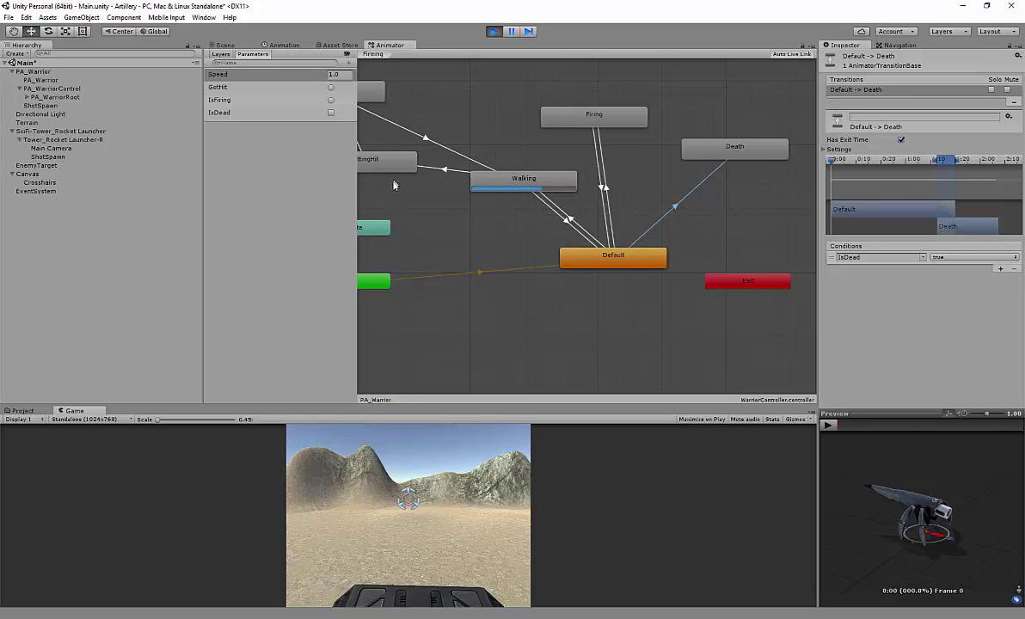
Test the death transition in the running game by editing Speed and enabling IsDead, and turn the launcher towards the warrior
left_click(331, 113)
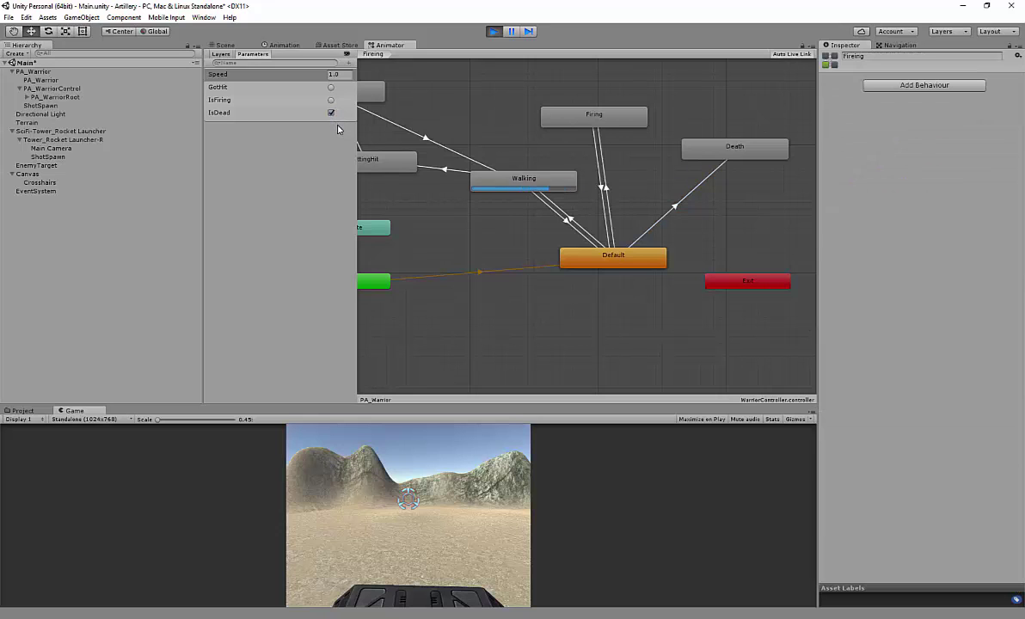
left_click(330, 76)
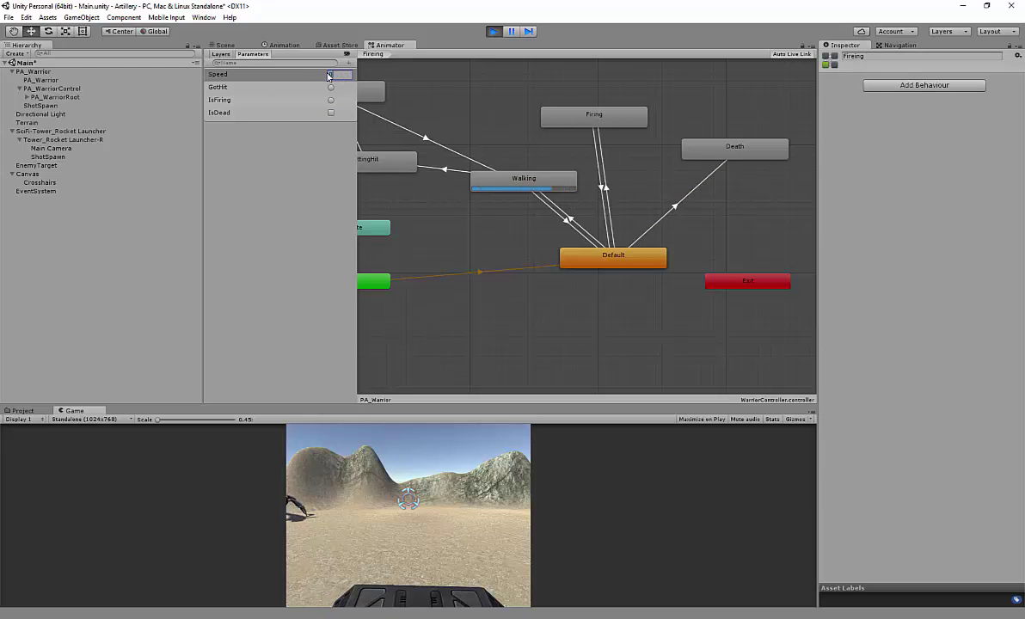
left_click(332, 113)
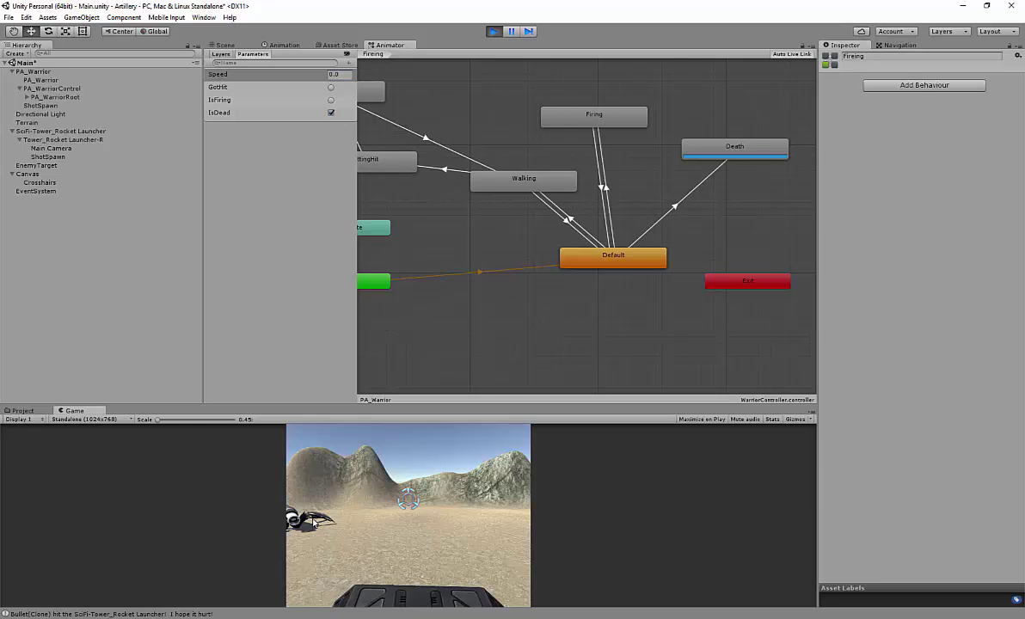
key("Left")
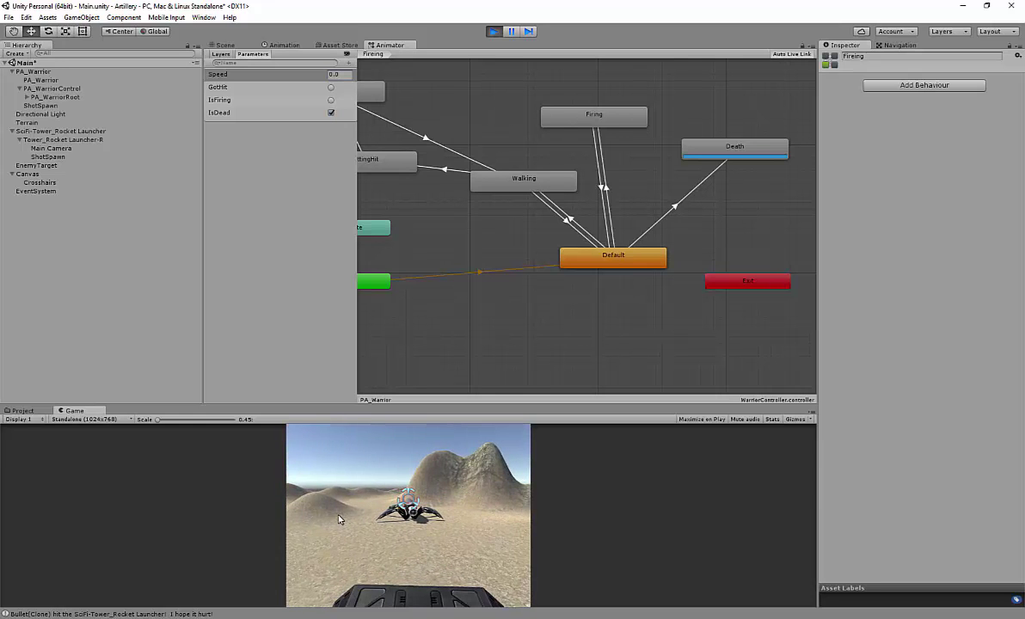